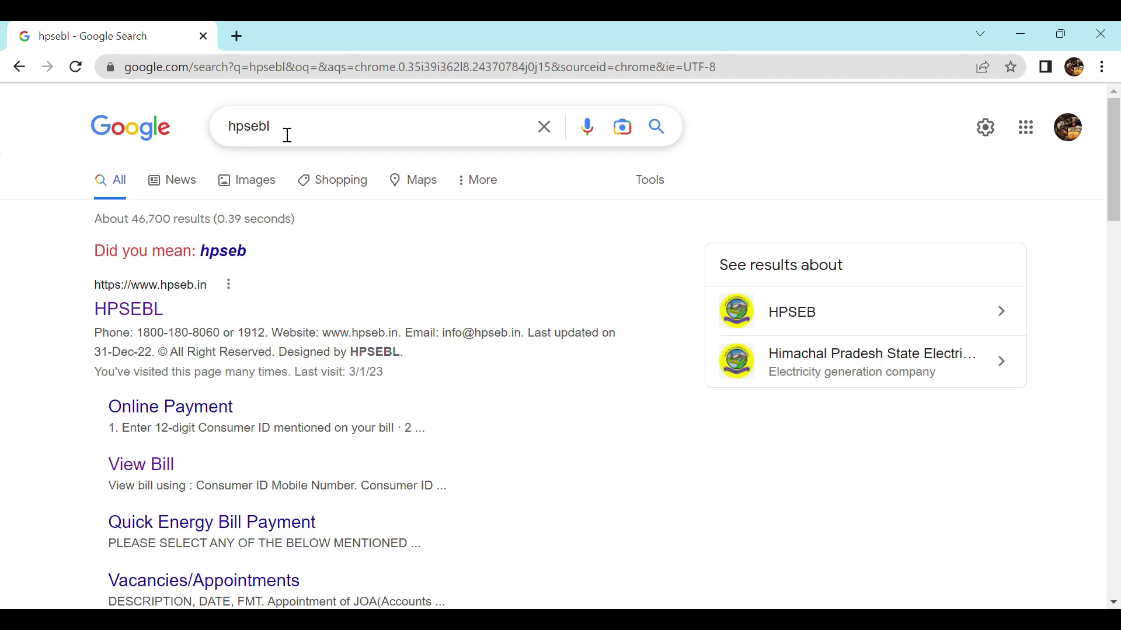
# - Open the HPSEBL website from the search results and go to its Online New Connection service
pyautogui.click(146, 313)
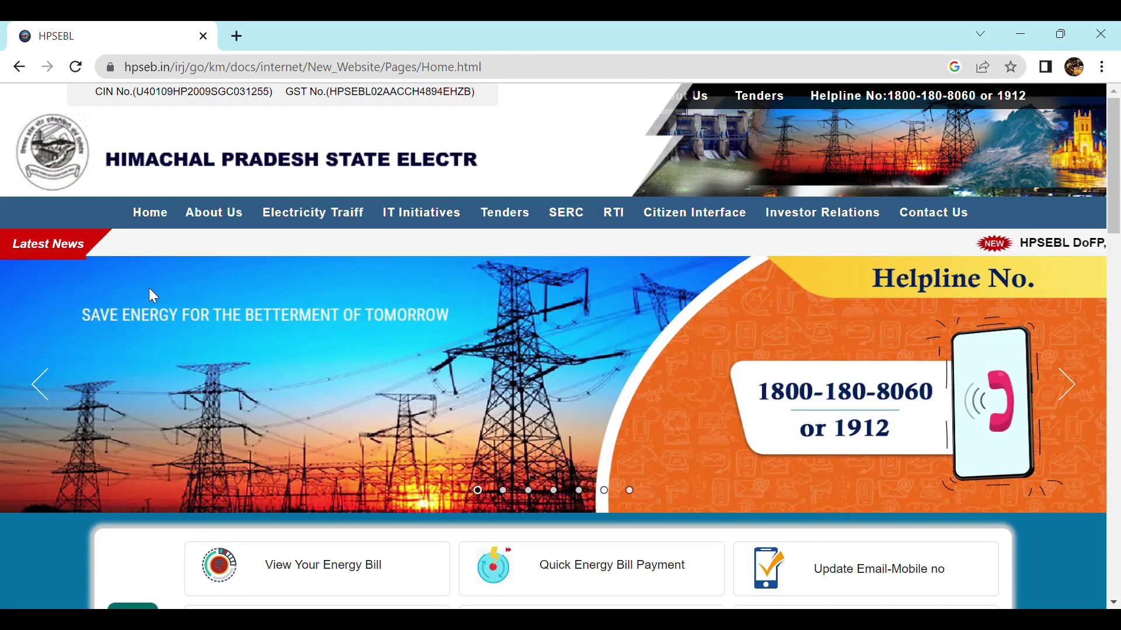
pyautogui.scroll(-3, 149, 289)
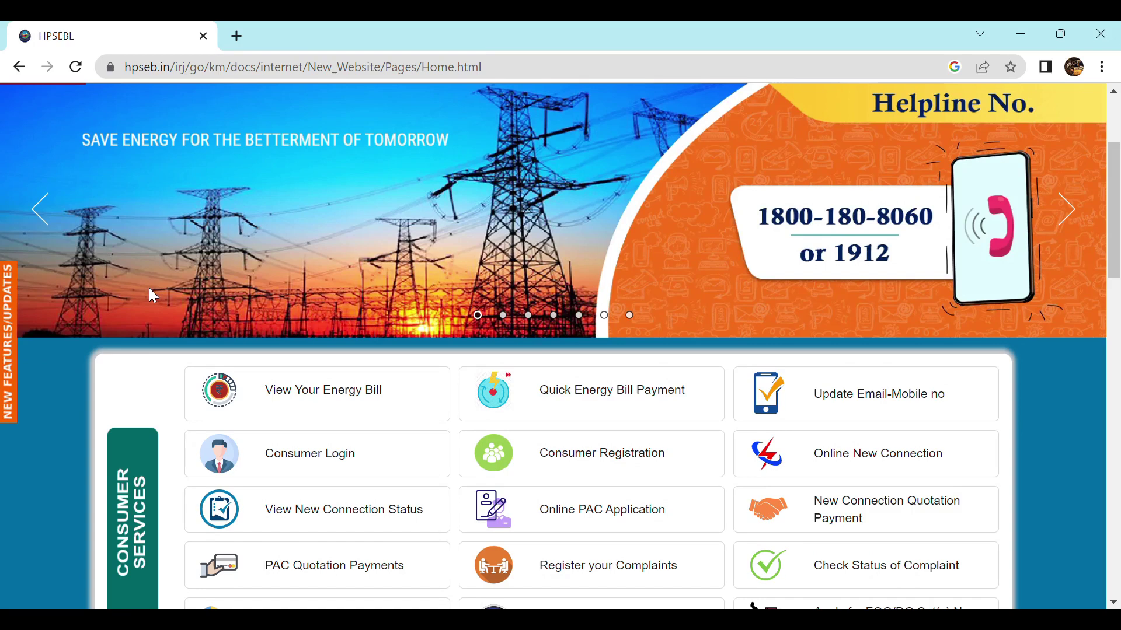
pyautogui.scroll(-2, 150, 289)
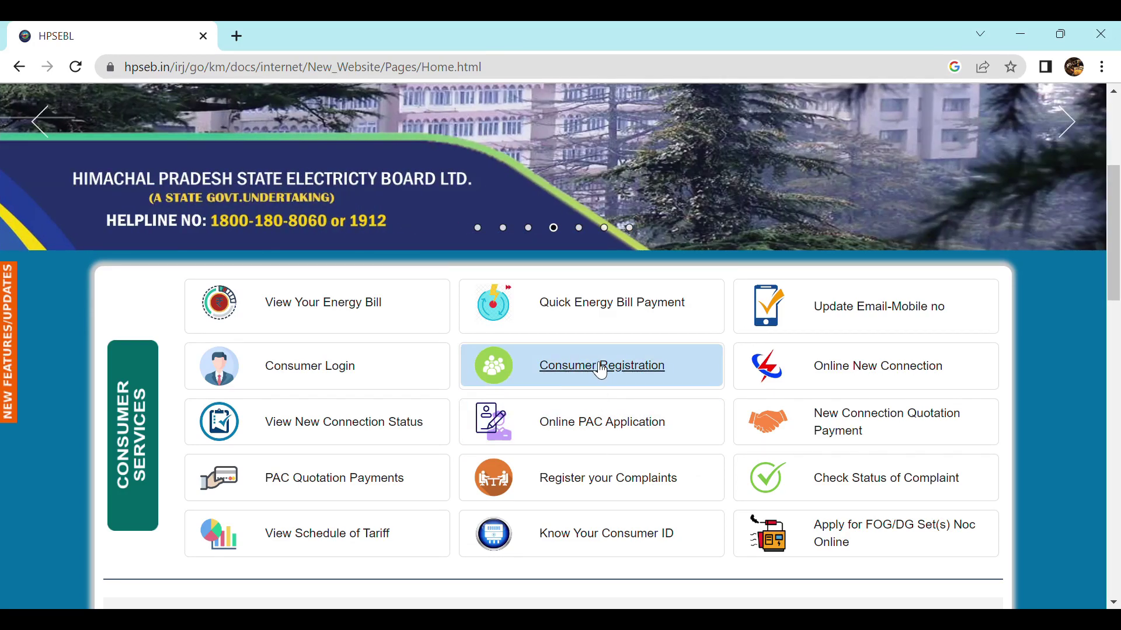
pyautogui.click(858, 366)
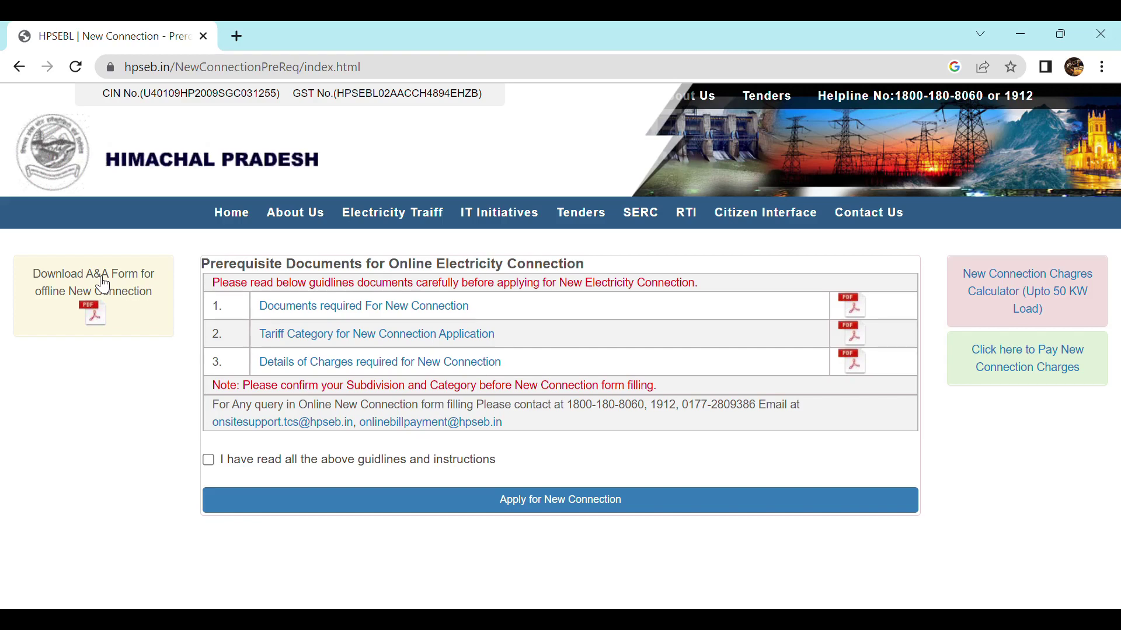
# - Confirm that the guidelines and instructions have been read and start the new connection application
pyautogui.click(209, 461)
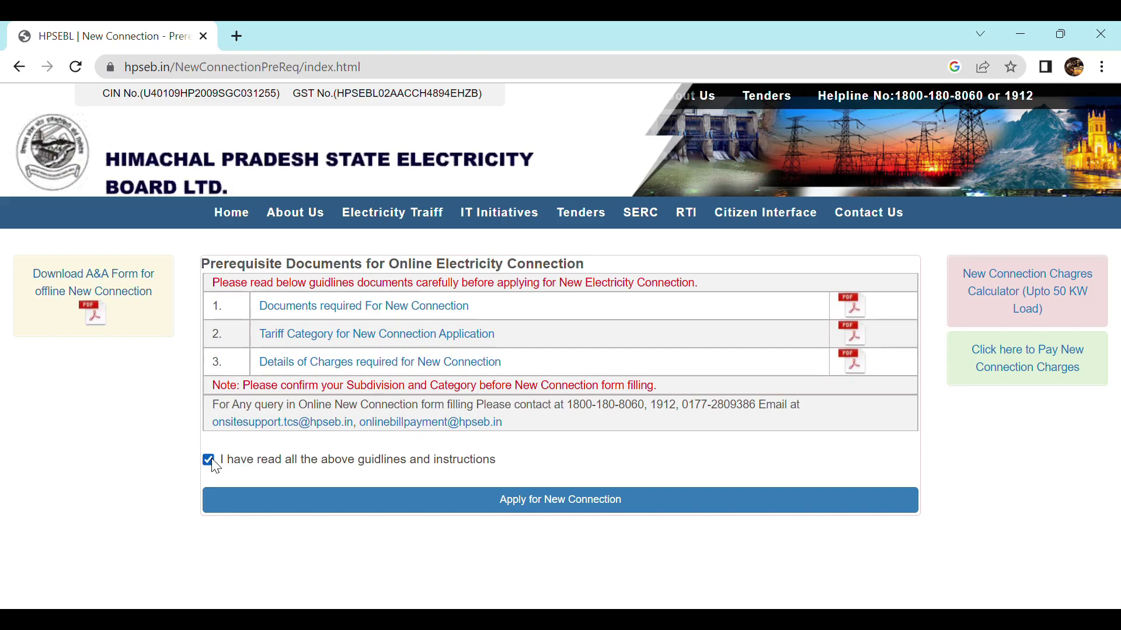
pyautogui.click(533, 506)
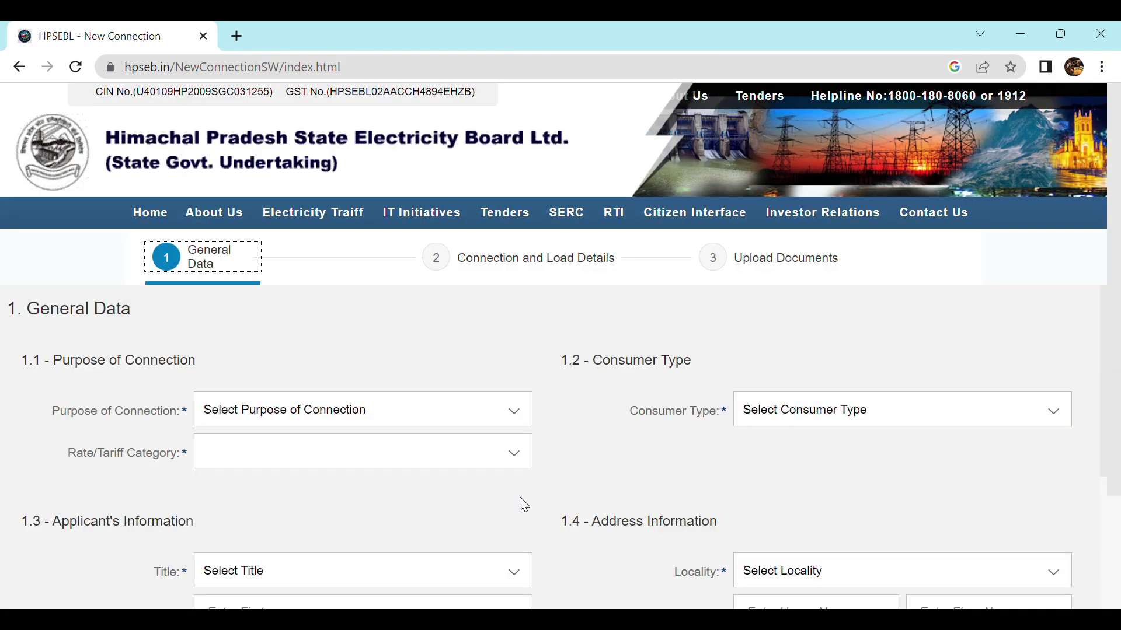
# - Set the purpose of connection to Other than Domestic and the rate/tariff category to Commercial Connection 1 Part
pyautogui.click(526, 413)
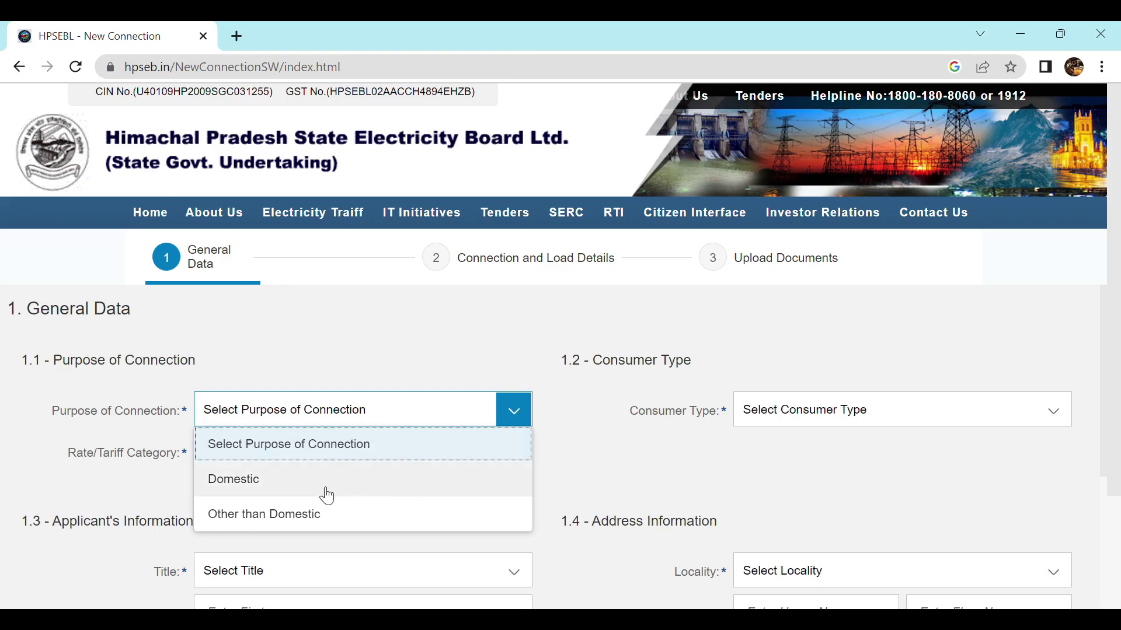
pyautogui.click(310, 516)
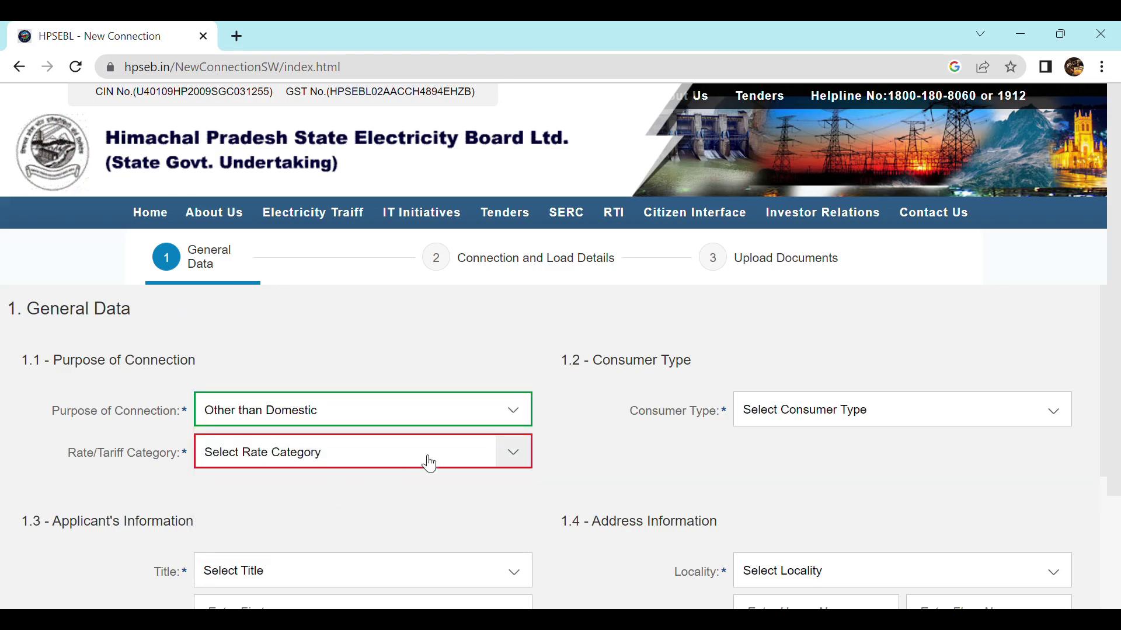
pyautogui.click(517, 455)
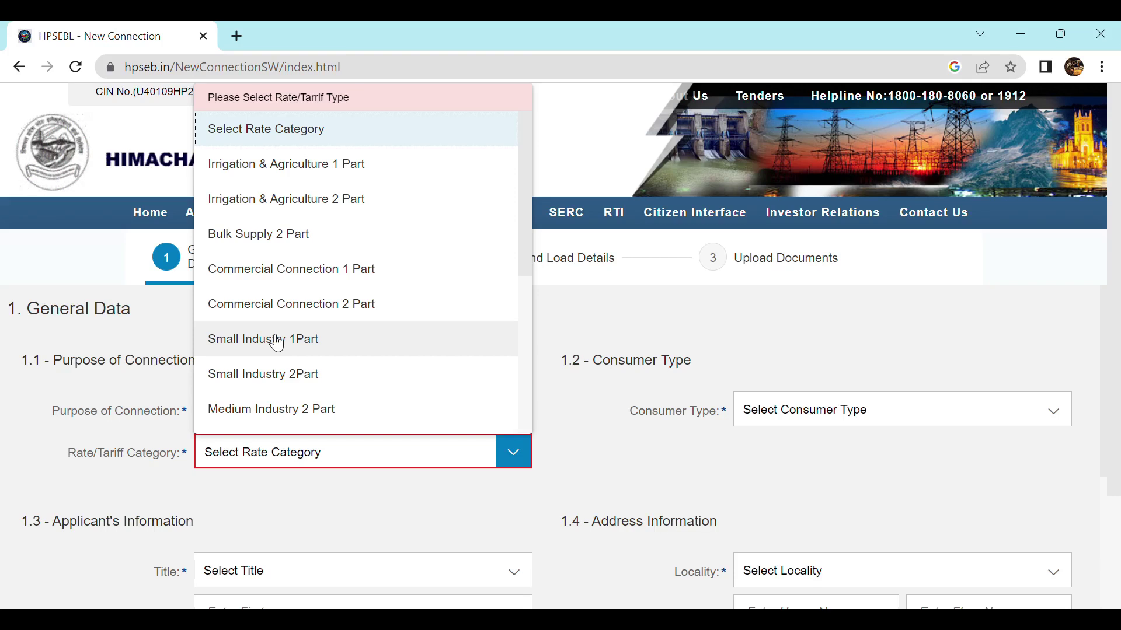
pyautogui.click(292, 270)
# - Set the consumer type to Individual(upto 100 Load/Demand) and the applicant's title to Mr
pyautogui.click(1059, 412)
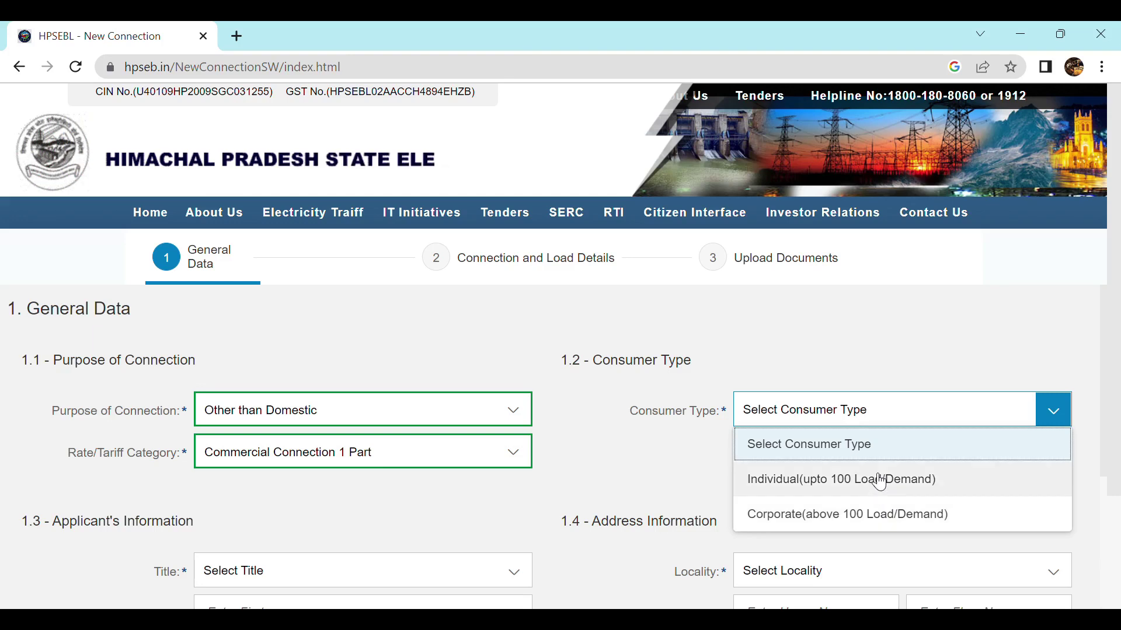
pyautogui.click(881, 482)
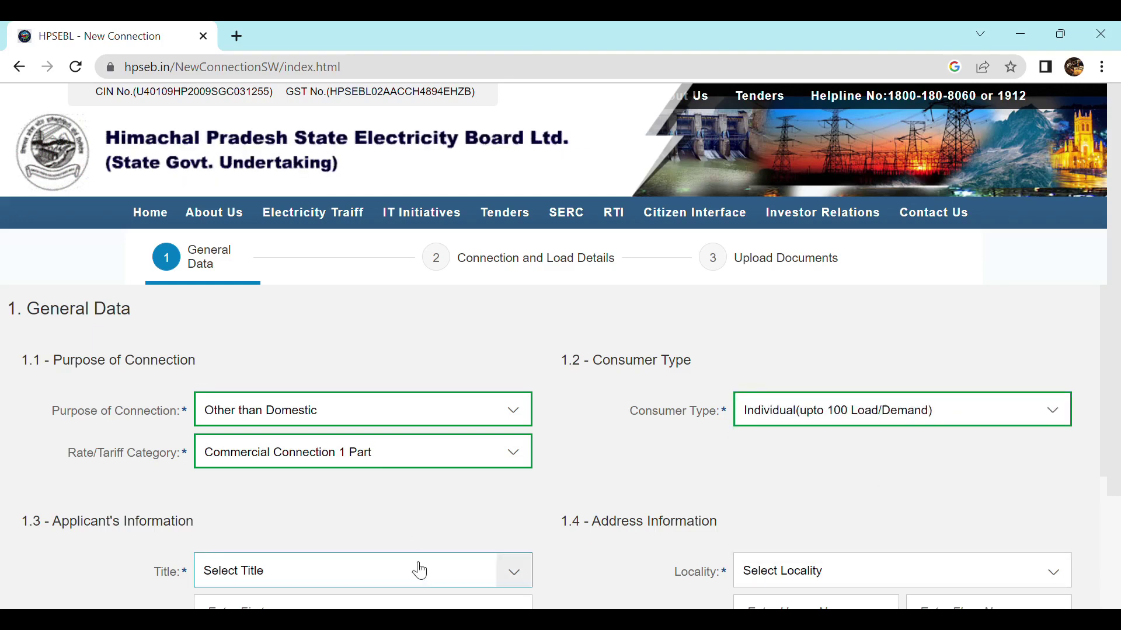
pyautogui.click(421, 571)
pyautogui.click(512, 485)
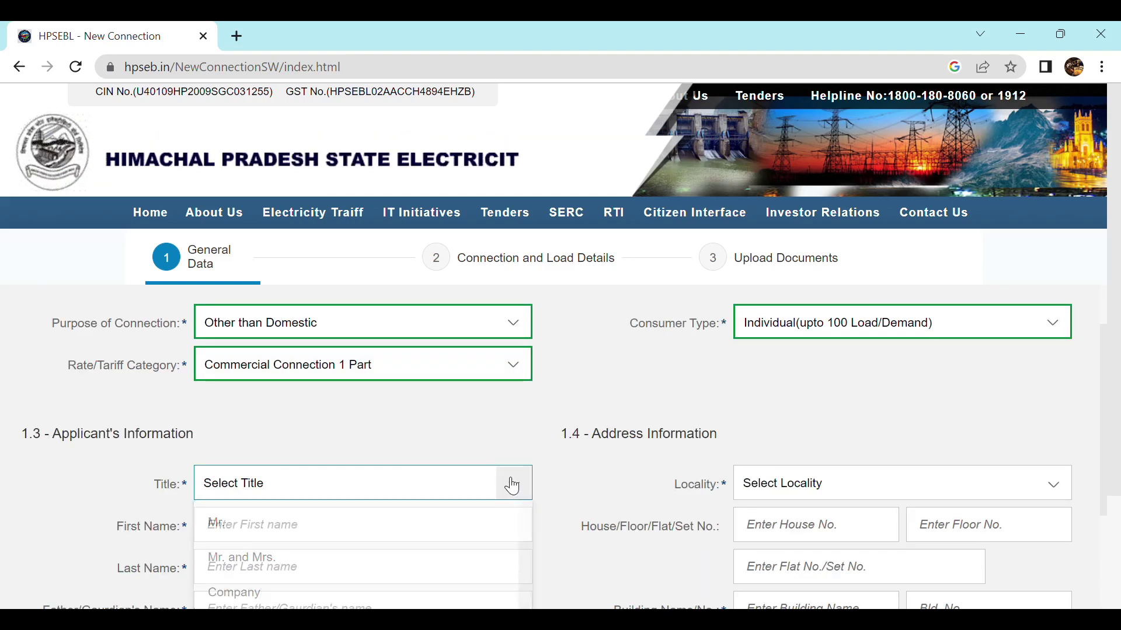
pyautogui.click(287, 539)
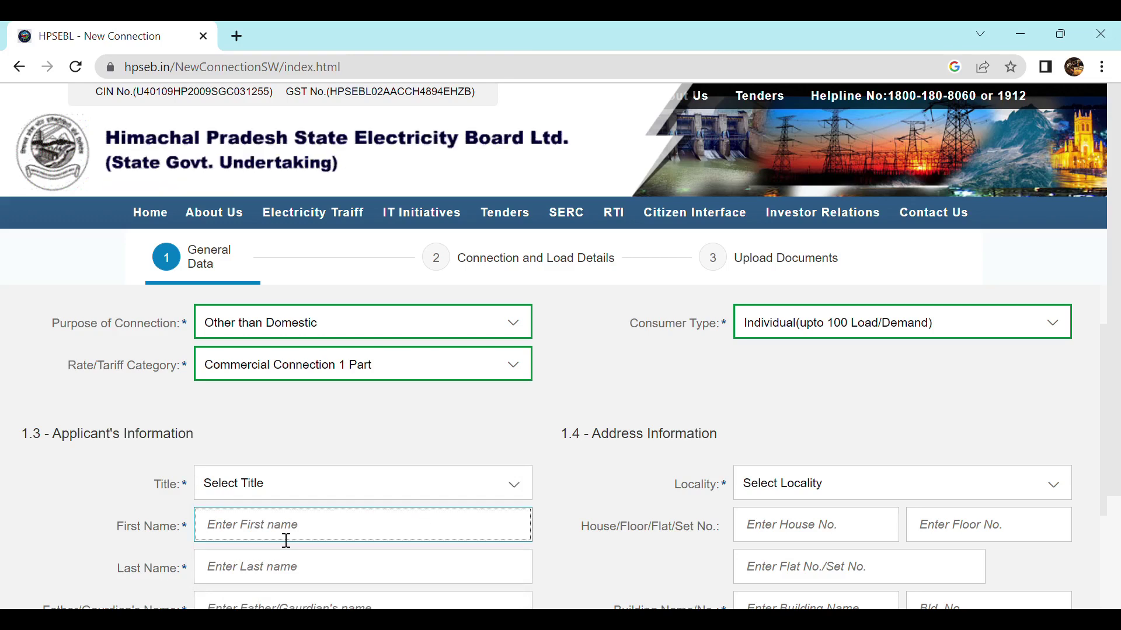
# - Review the applicant's information fields from the name through AADHAR, PAN, age and phone numbers to the email address
pyautogui.scroll(-2, 287, 541)
pyautogui.press('Tab')
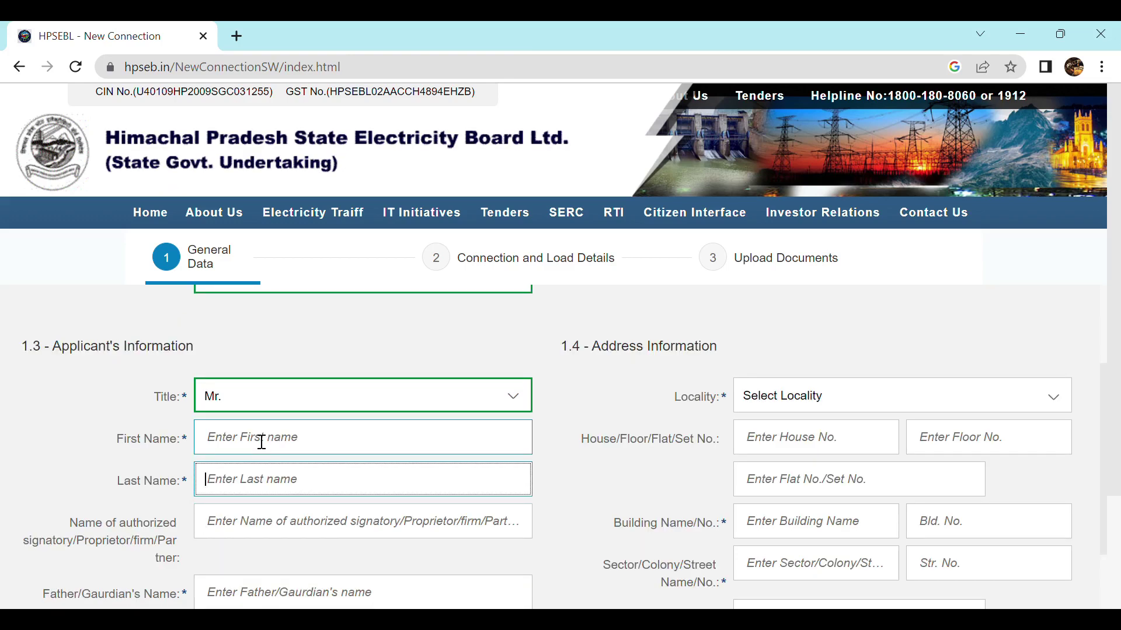
pyautogui.press('Tab')
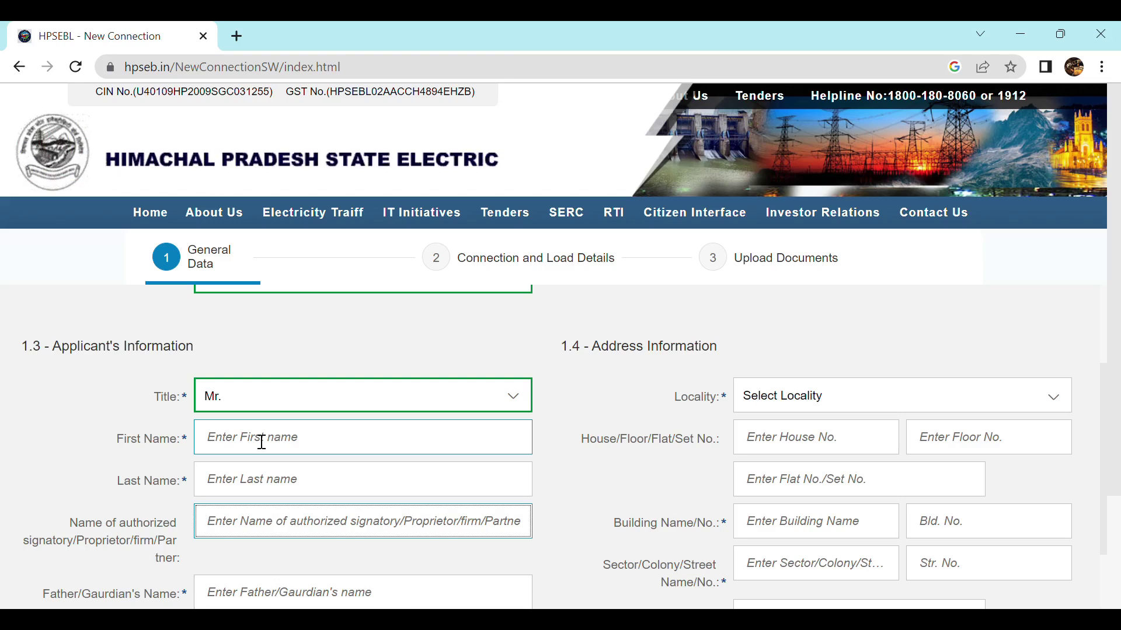
pyautogui.press('Tab')
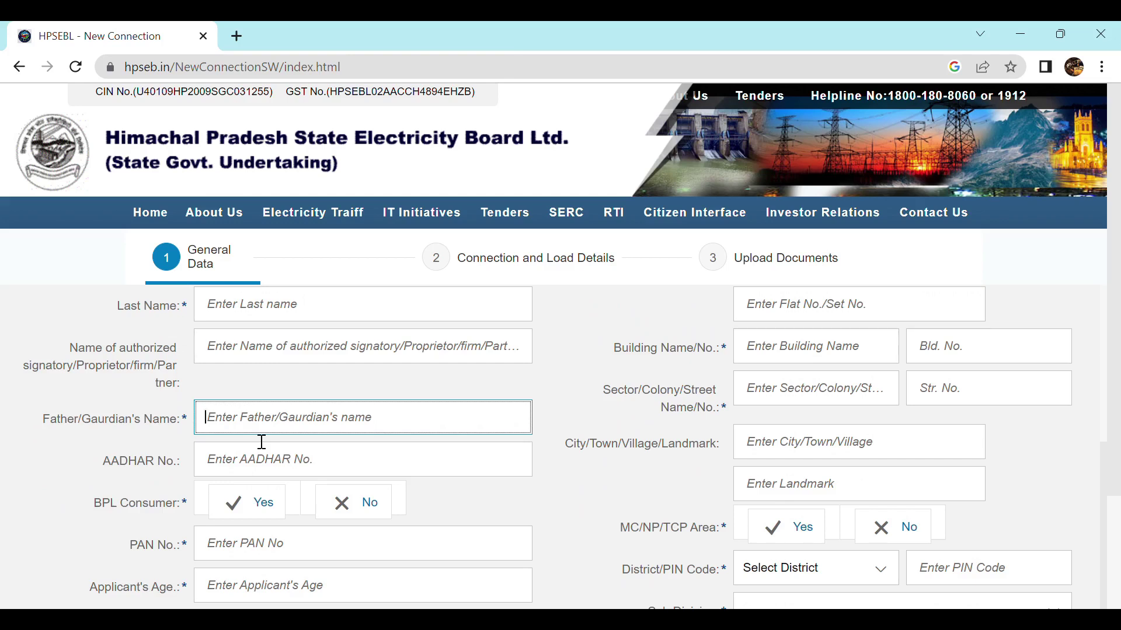
pyautogui.press('Tab')
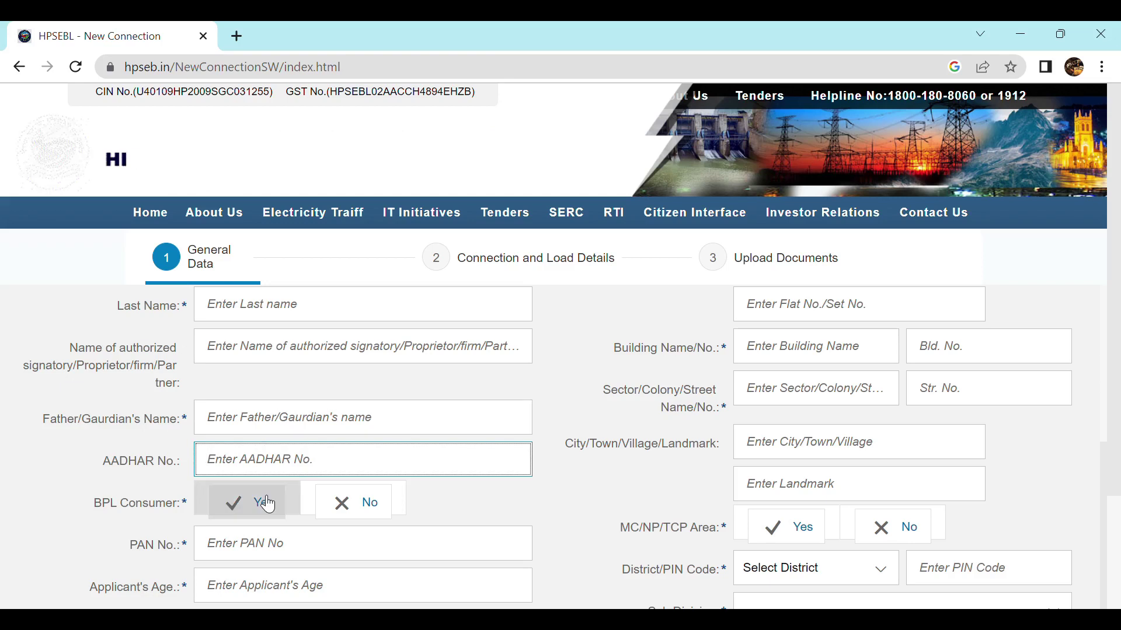
pyautogui.scroll(-1, 341, 484)
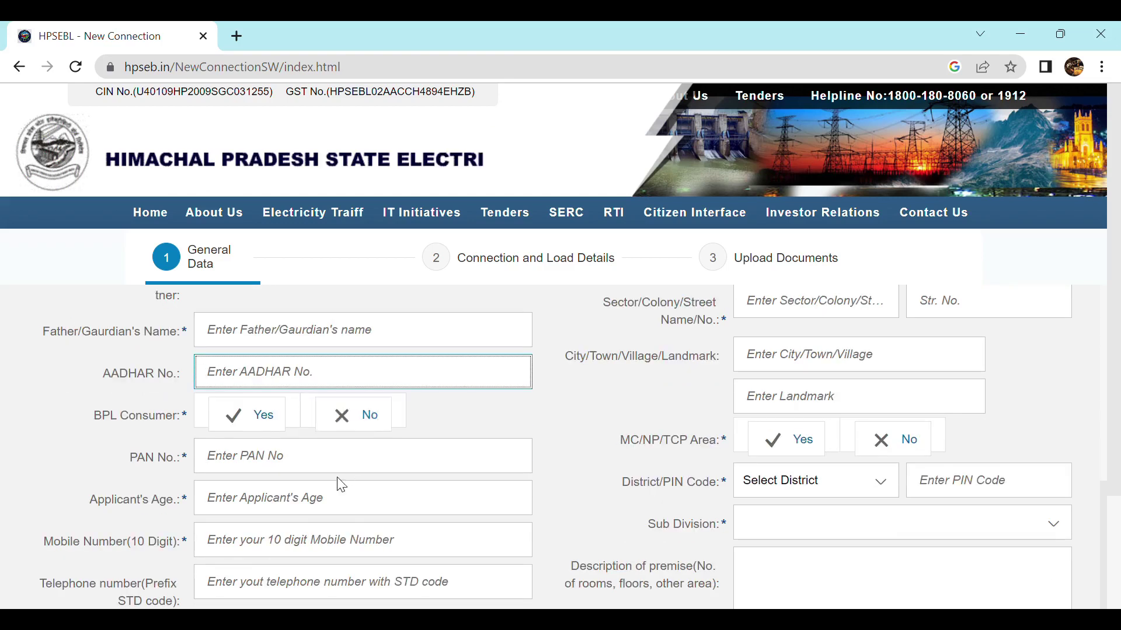
pyautogui.click(216, 458)
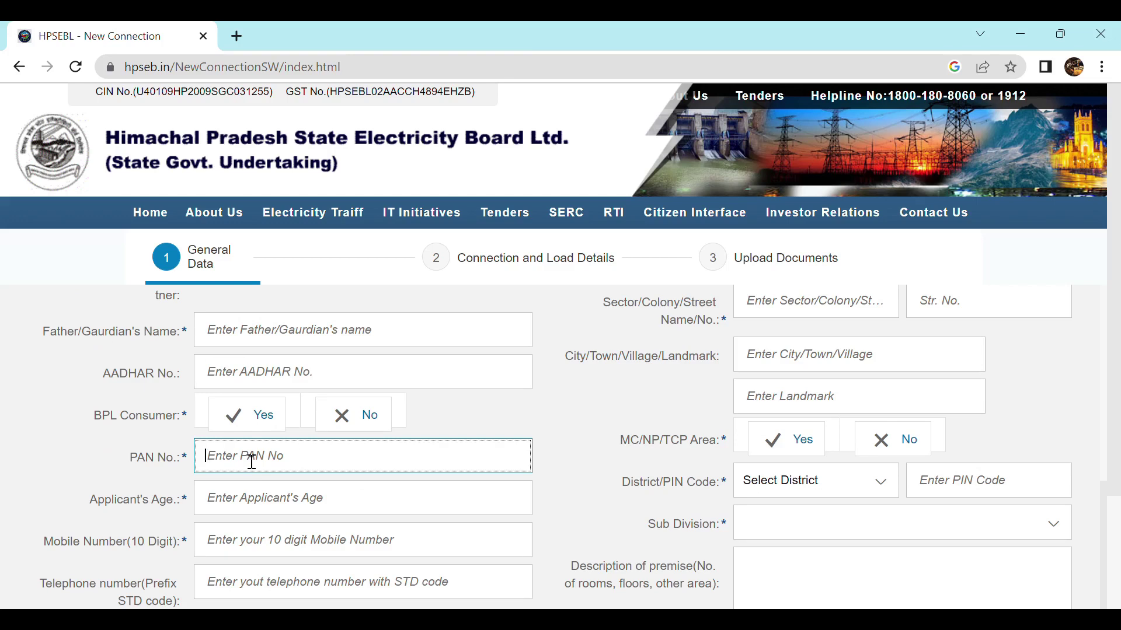
pyautogui.press('Tab')
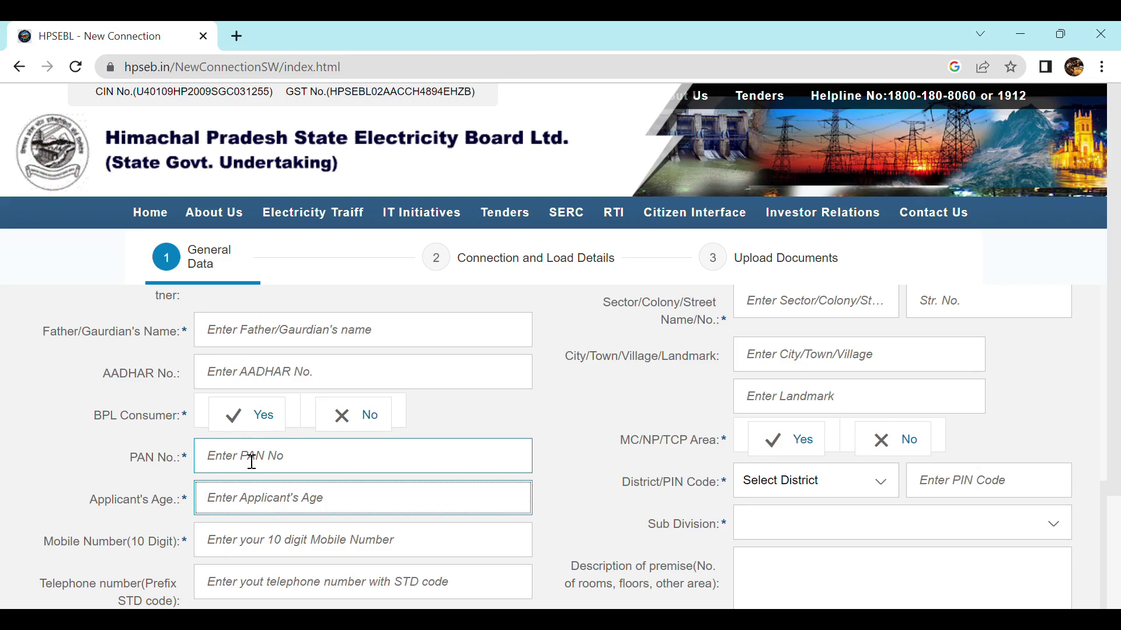
pyautogui.press('Tab')
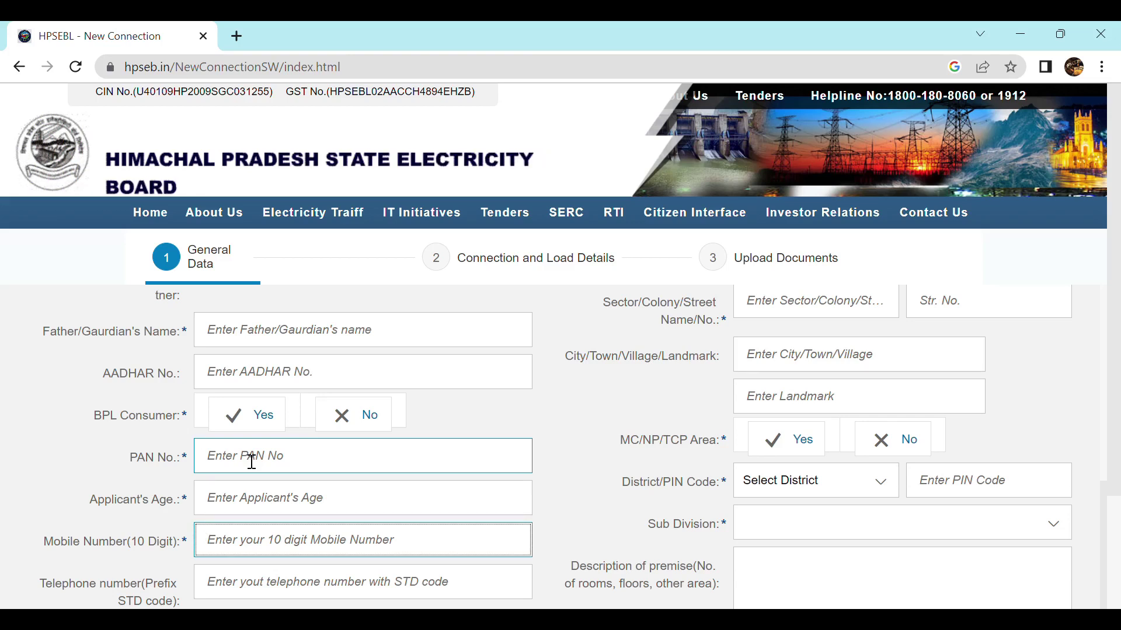
pyautogui.scroll(-1, 246, 496)
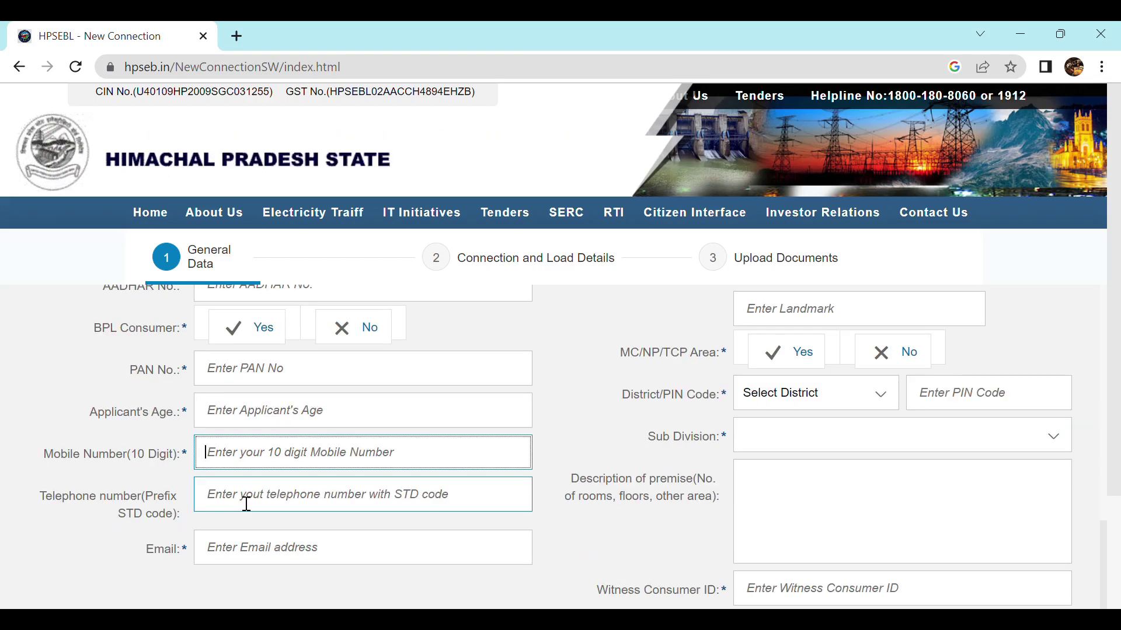
pyautogui.press('Tab')
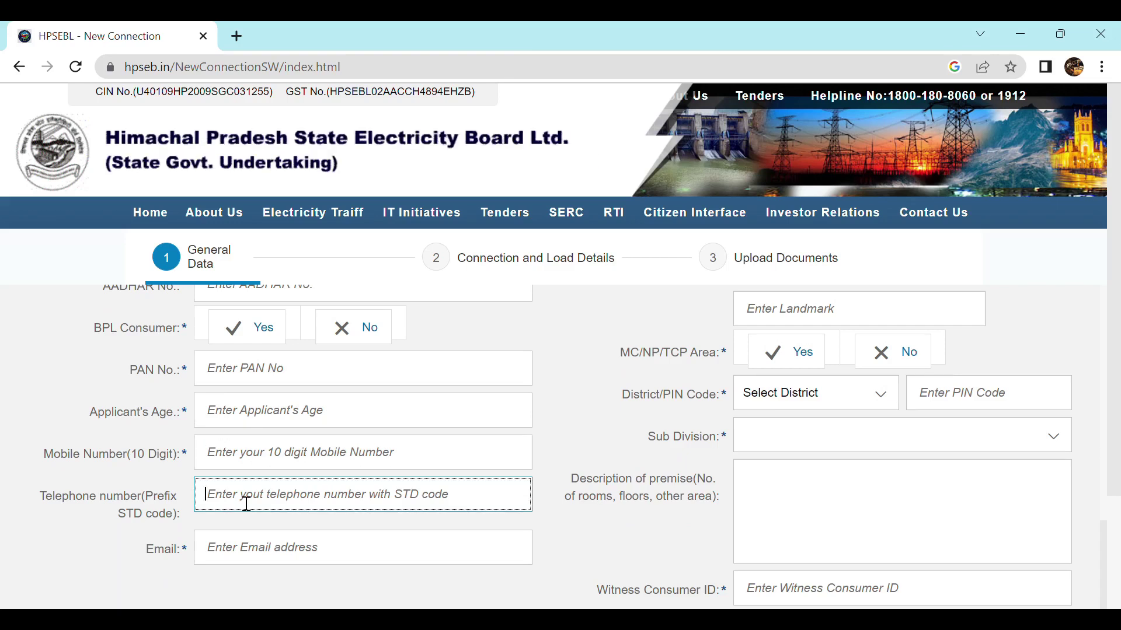
pyautogui.press('Tab')
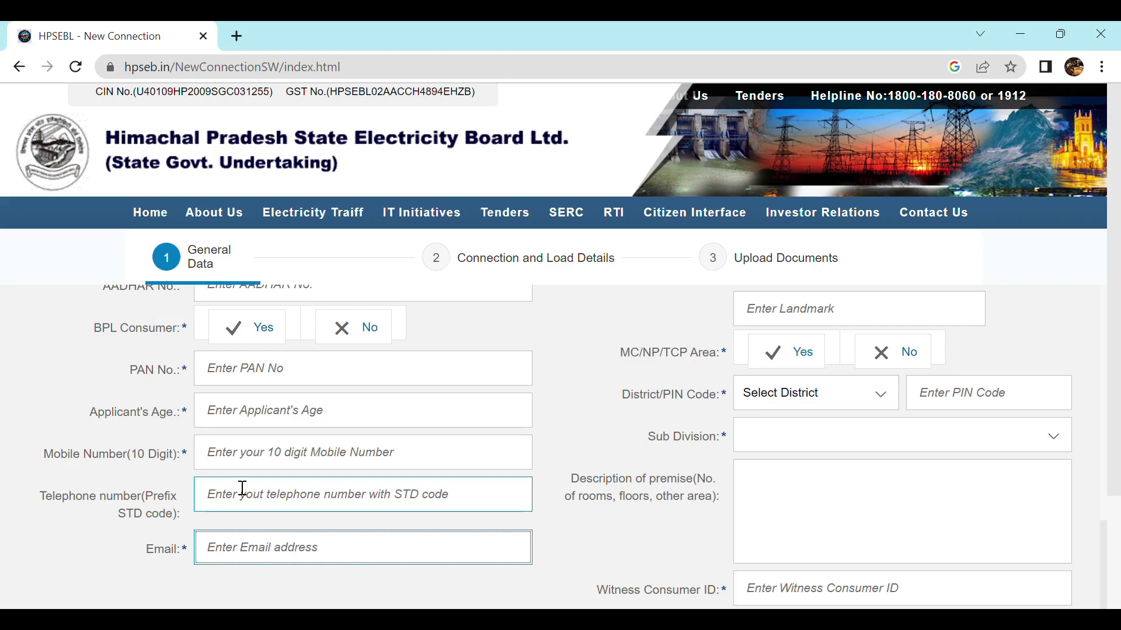
# - Review the locality options and the house, floor, flat and building fields of the address information
pyautogui.scroll(6, 618, 477)
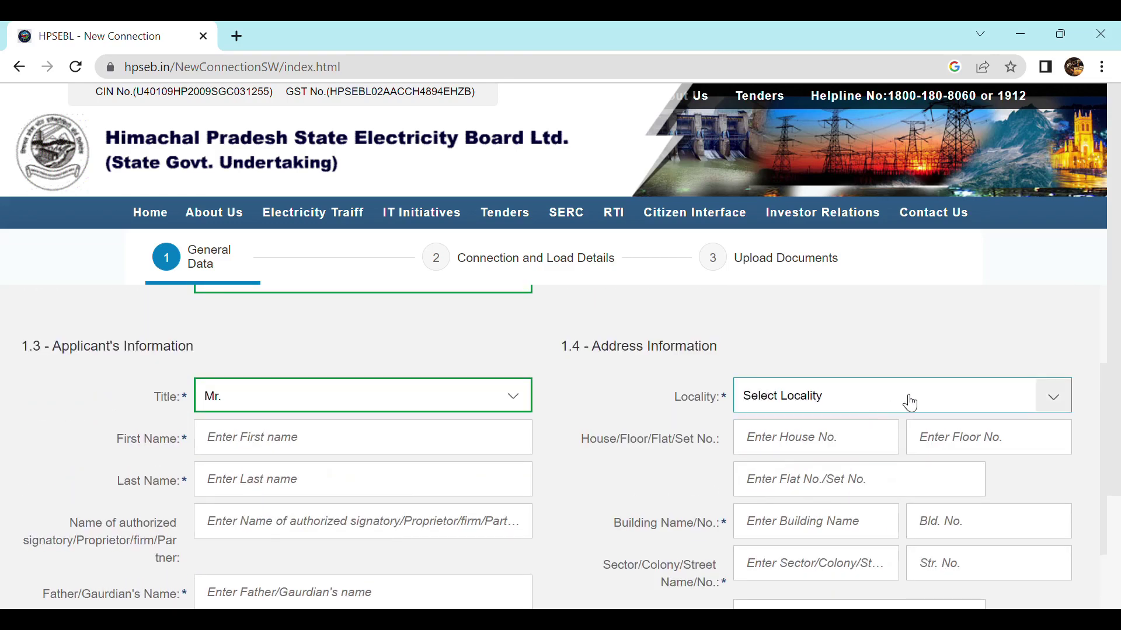
pyautogui.click(1048, 393)
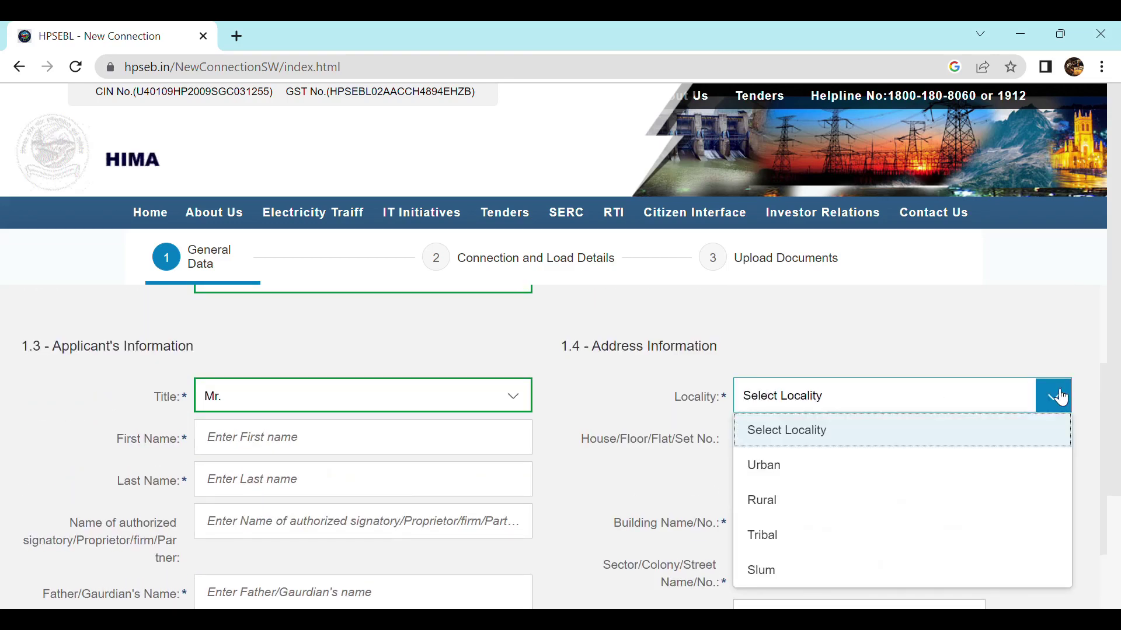
pyautogui.click(1057, 396)
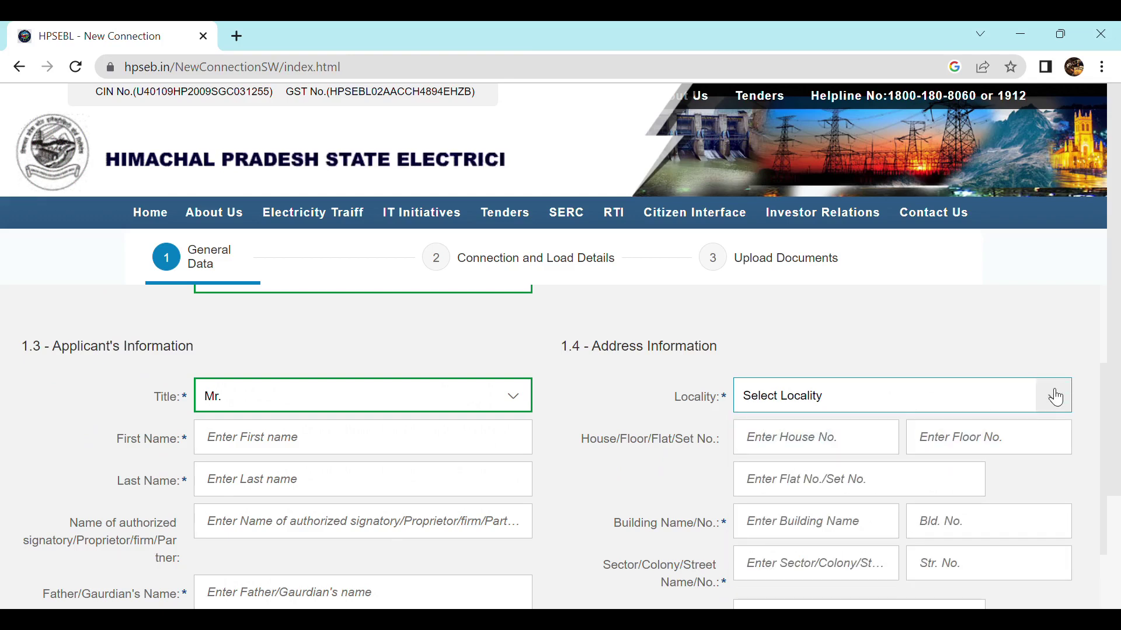
pyautogui.click(808, 446)
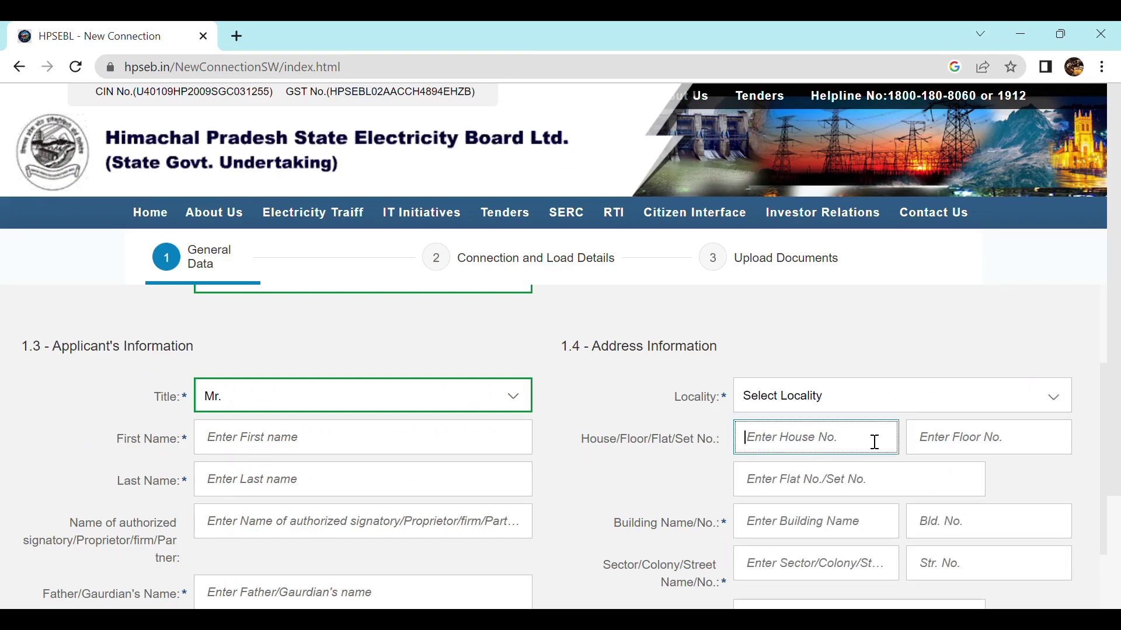
pyautogui.click(952, 442)
pyautogui.click(784, 488)
pyautogui.click(771, 517)
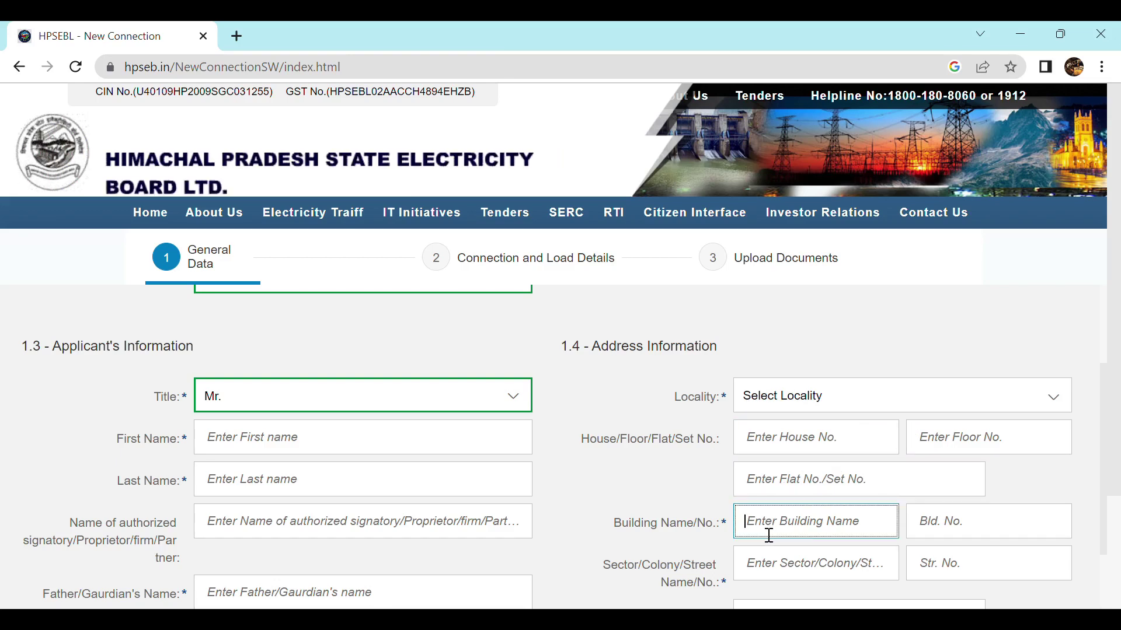
pyautogui.click(956, 523)
# - Review the sector/colony/street, street number, city/town/village and landmark fields of the address information
pyautogui.scroll(-2, 831, 499)
pyautogui.click(791, 481)
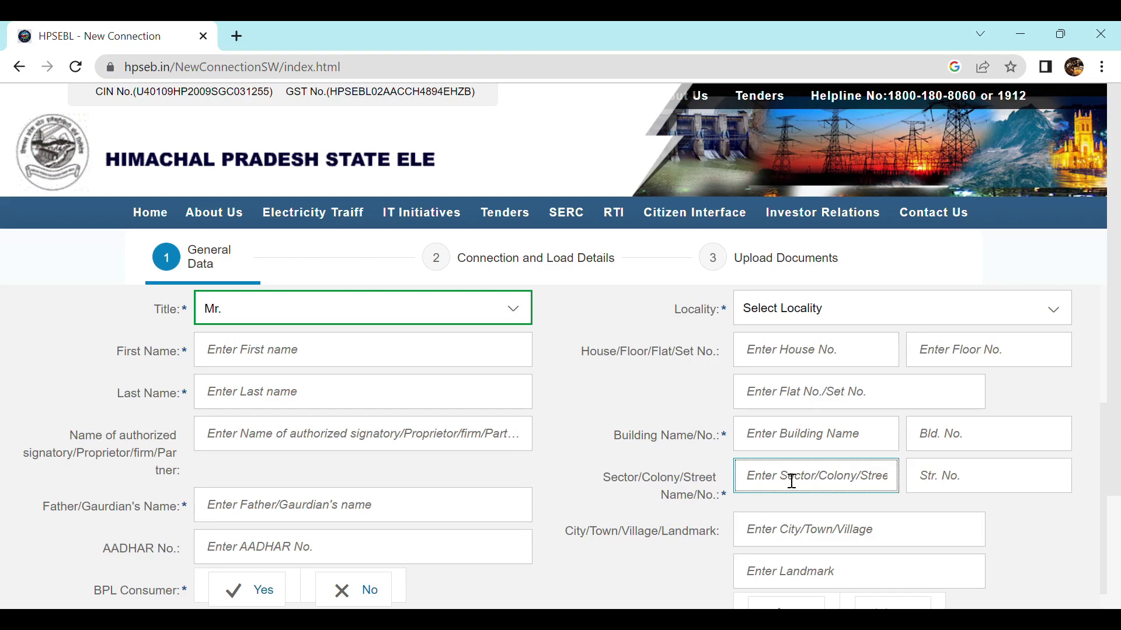
pyautogui.click(959, 485)
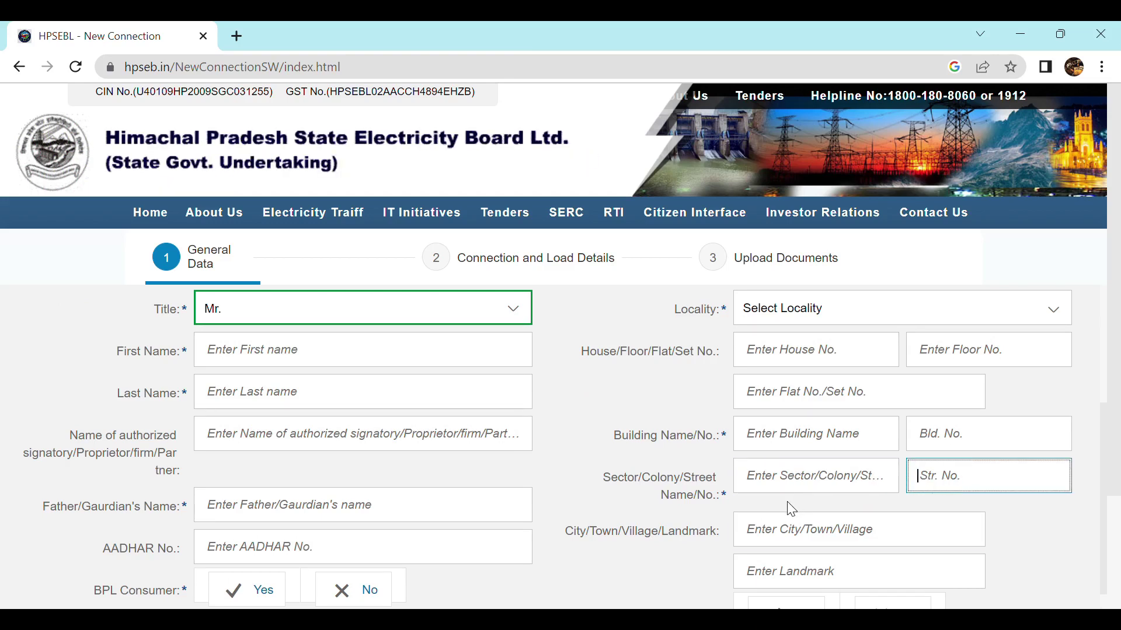
pyautogui.click(786, 543)
pyautogui.scroll(-3, 784, 534)
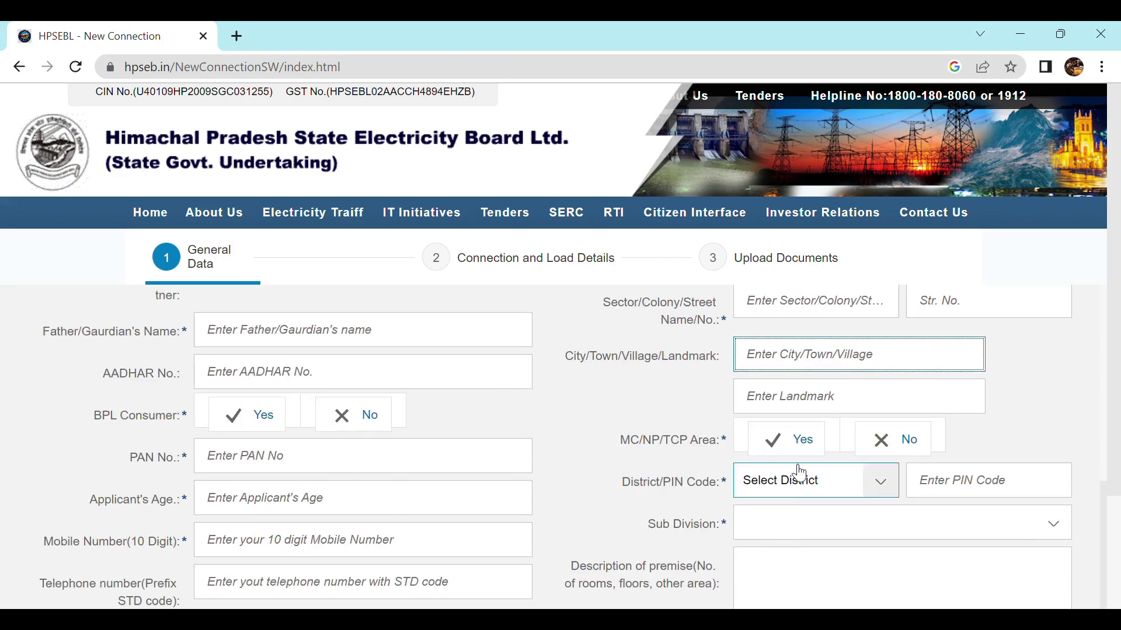
pyautogui.click(805, 401)
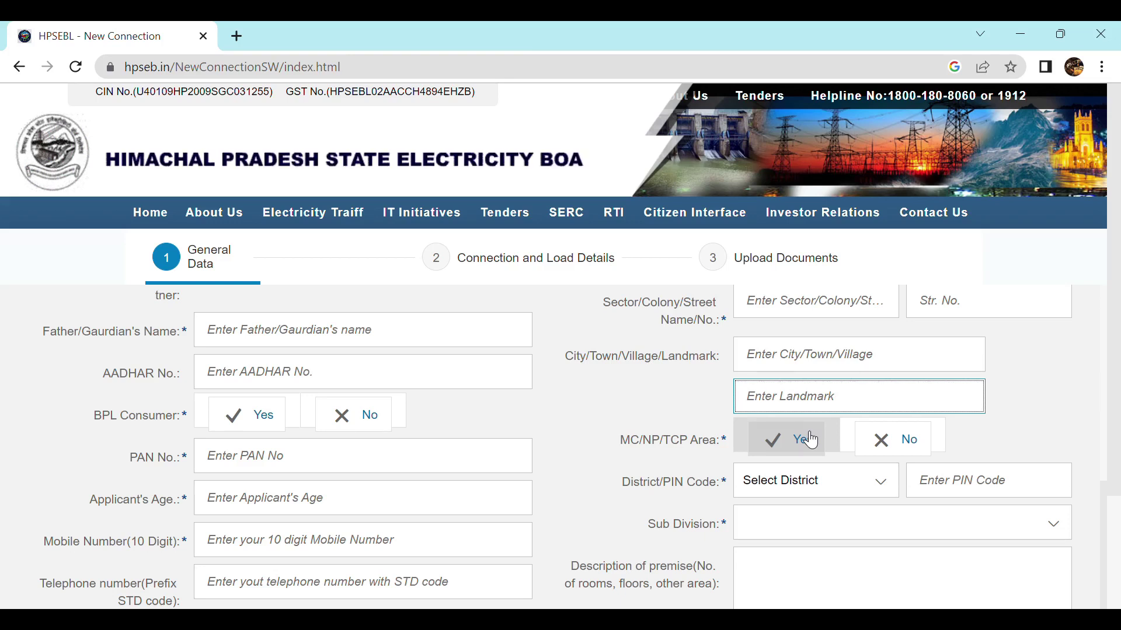
# - Review the remaining address fields, from district, PIN code and sub division to the premise description and witness consumer ID
pyautogui.click(884, 483)
pyautogui.click(880, 480)
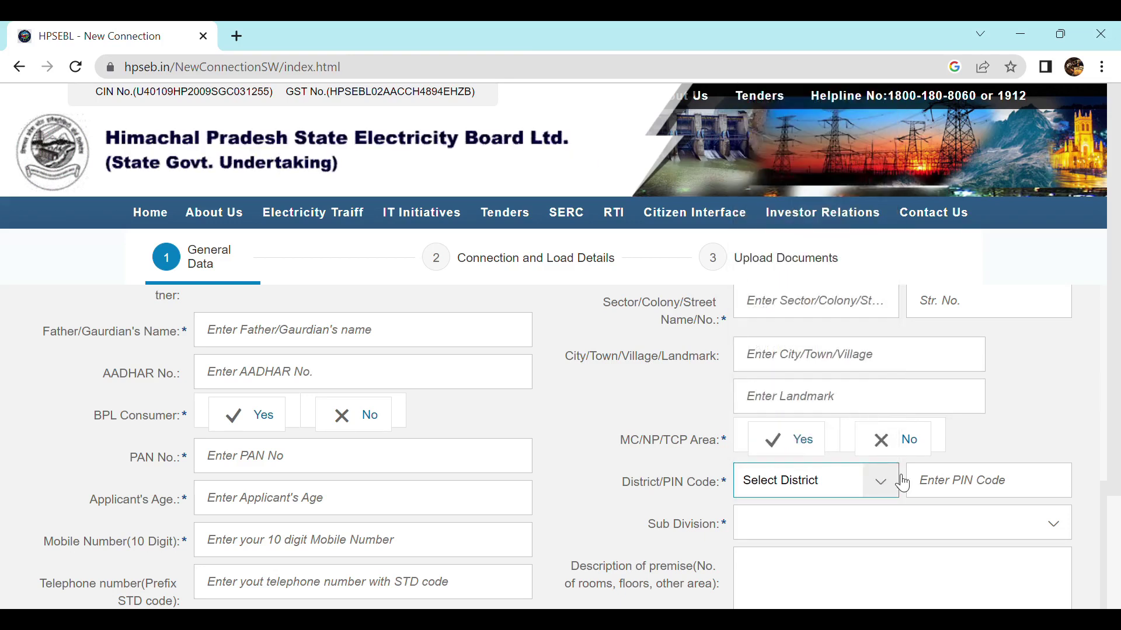
pyautogui.click(955, 485)
pyautogui.scroll(-1, 955, 486)
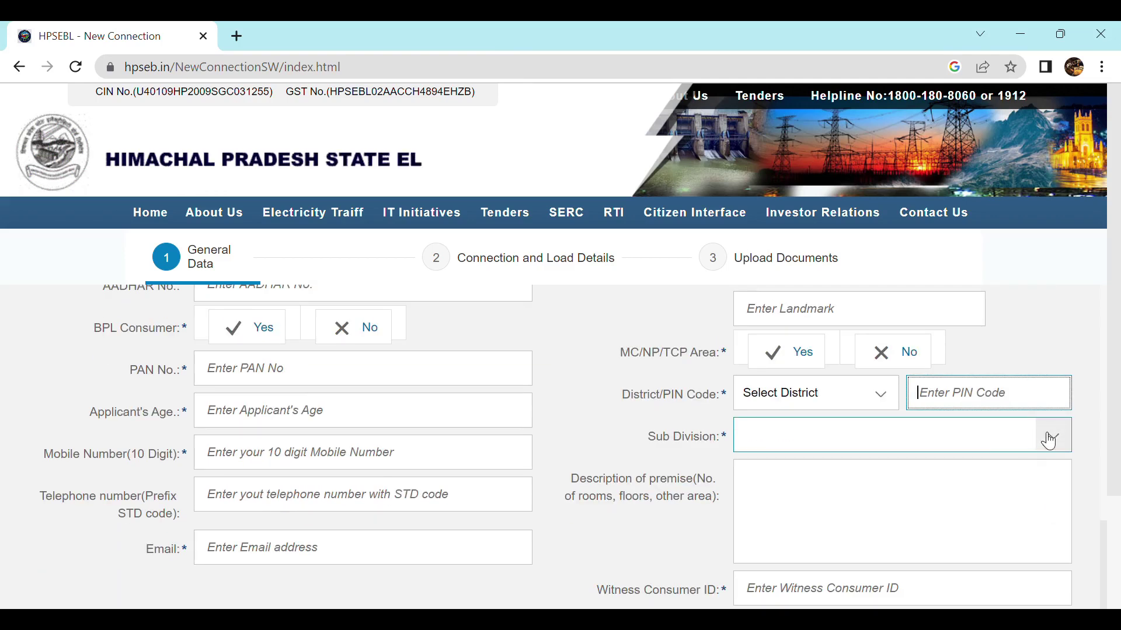
pyautogui.click(1067, 435)
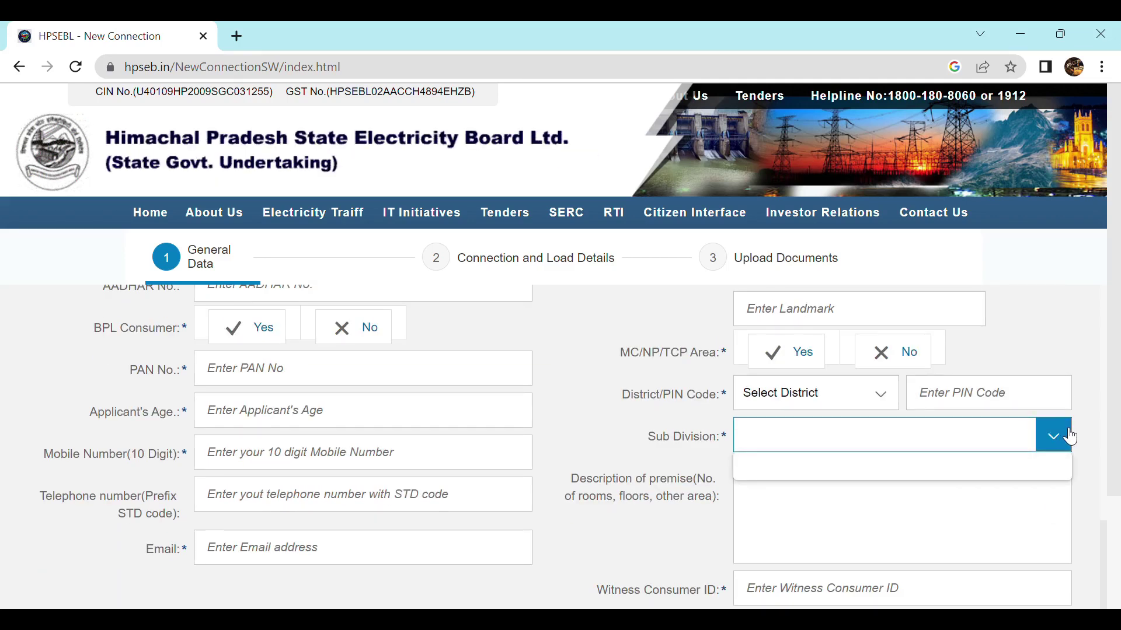
pyautogui.scroll(-2, 805, 339)
pyautogui.click(805, 339)
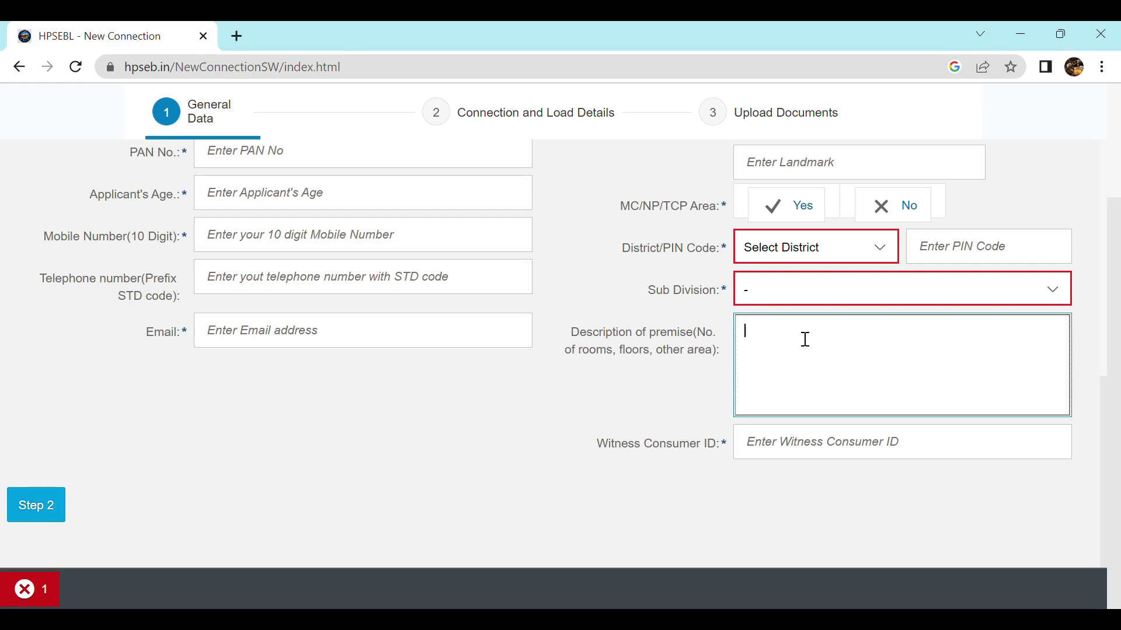
pyautogui.click(780, 455)
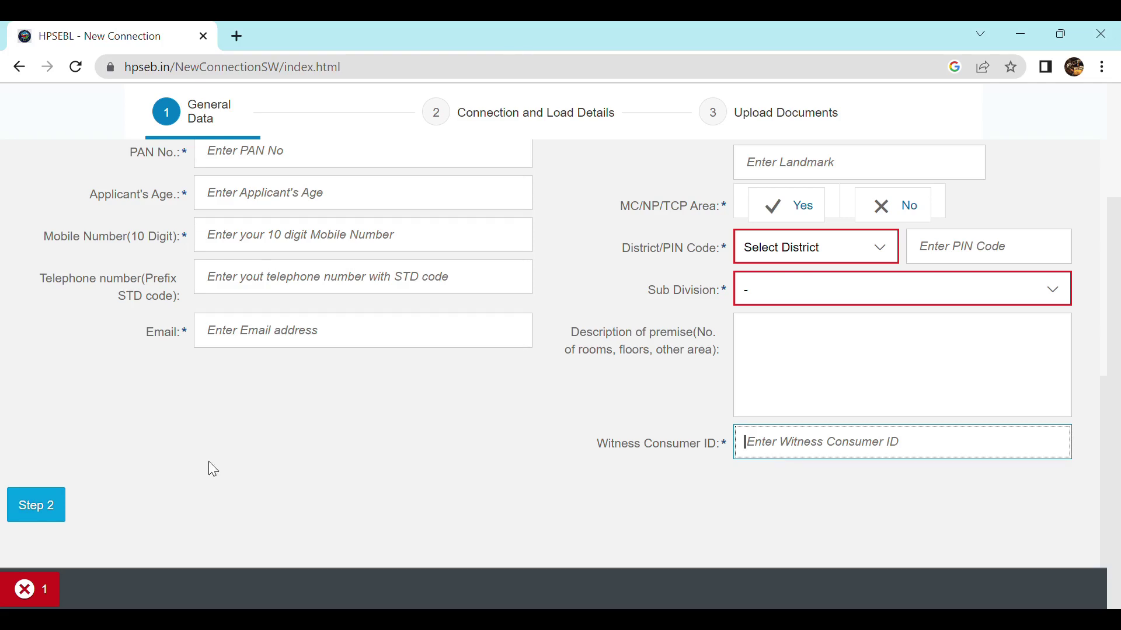
# - Proceed to Step 2, Connection and Load Details, and add the load item Power Socket 1000 Watt(s) with quantity 5
pyautogui.click(43, 503)
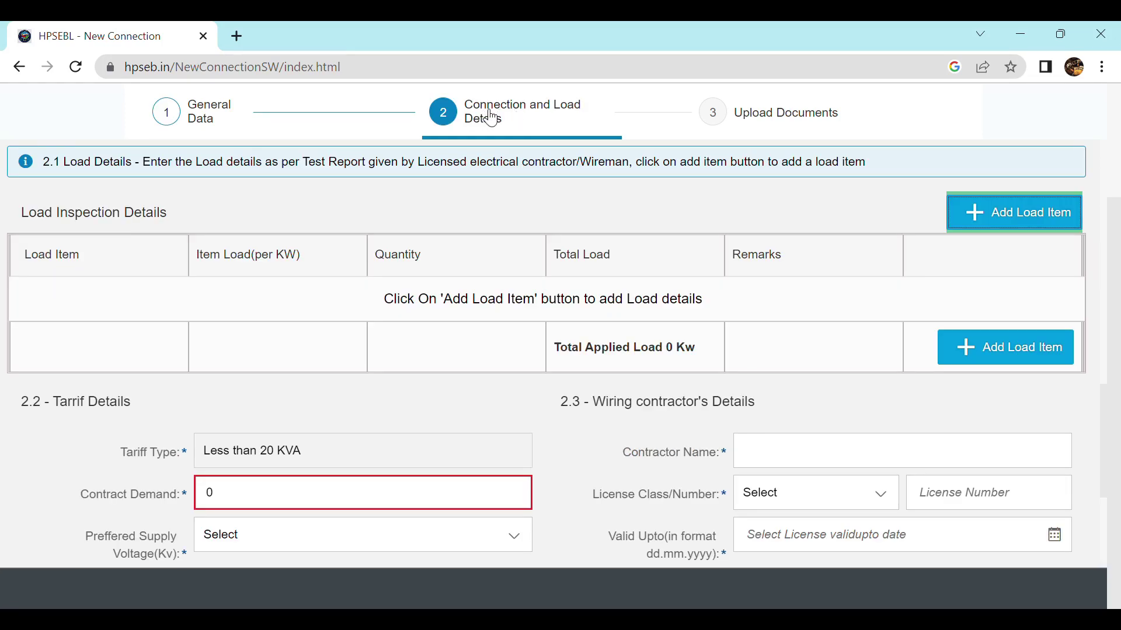
pyautogui.click(997, 215)
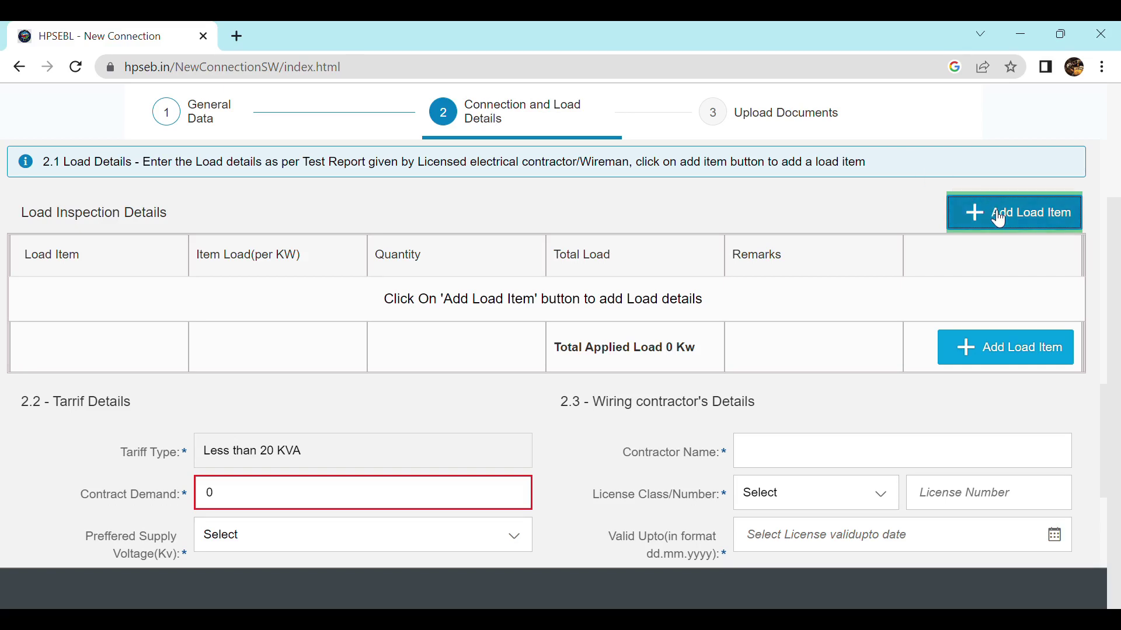
pyautogui.click(507, 205)
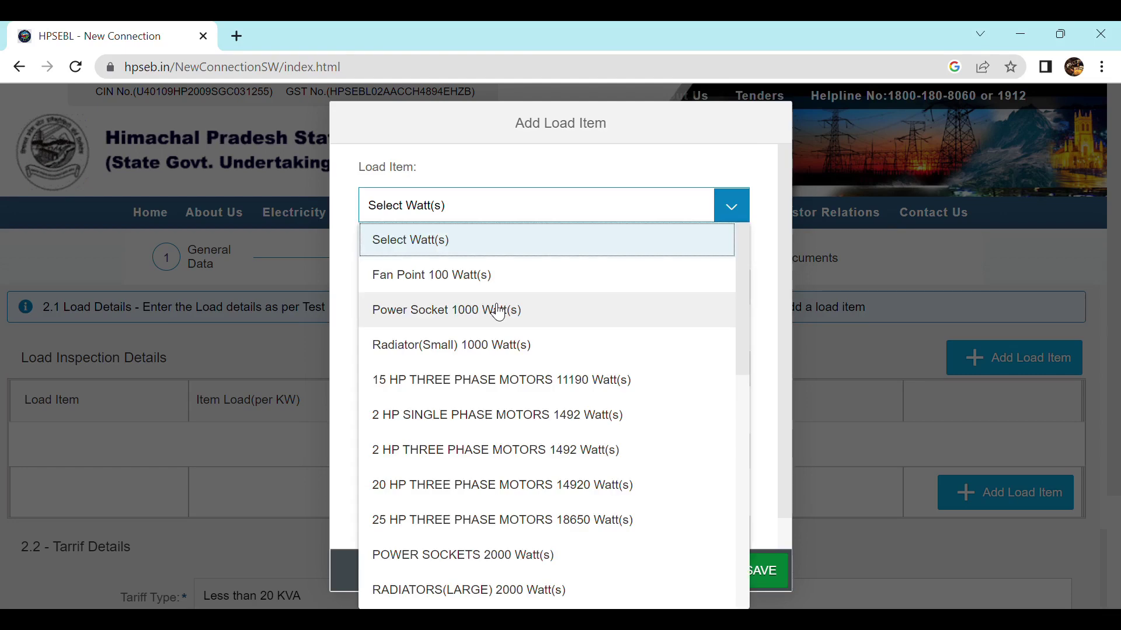
pyautogui.click(498, 310)
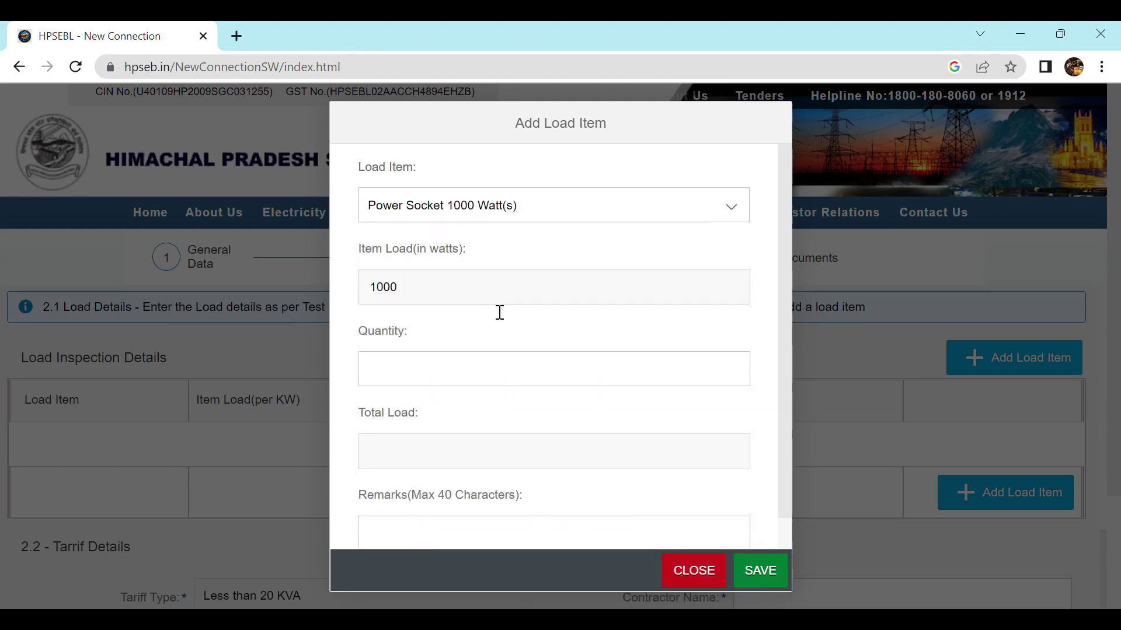
pyautogui.click(395, 379)
pyautogui.write('5')
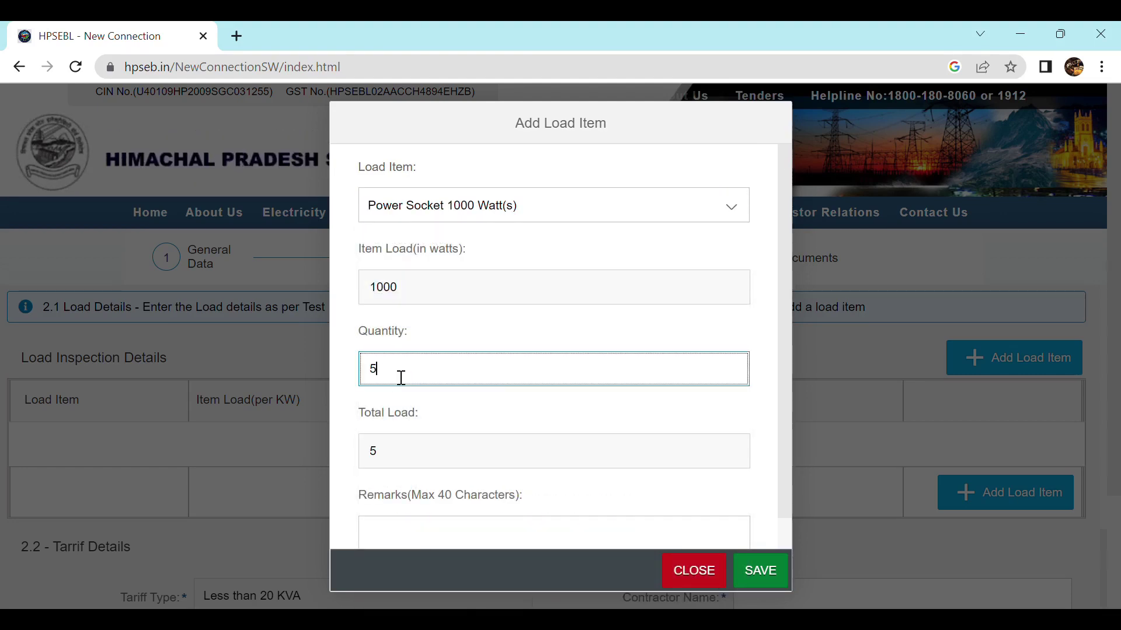
pyautogui.click(770, 572)
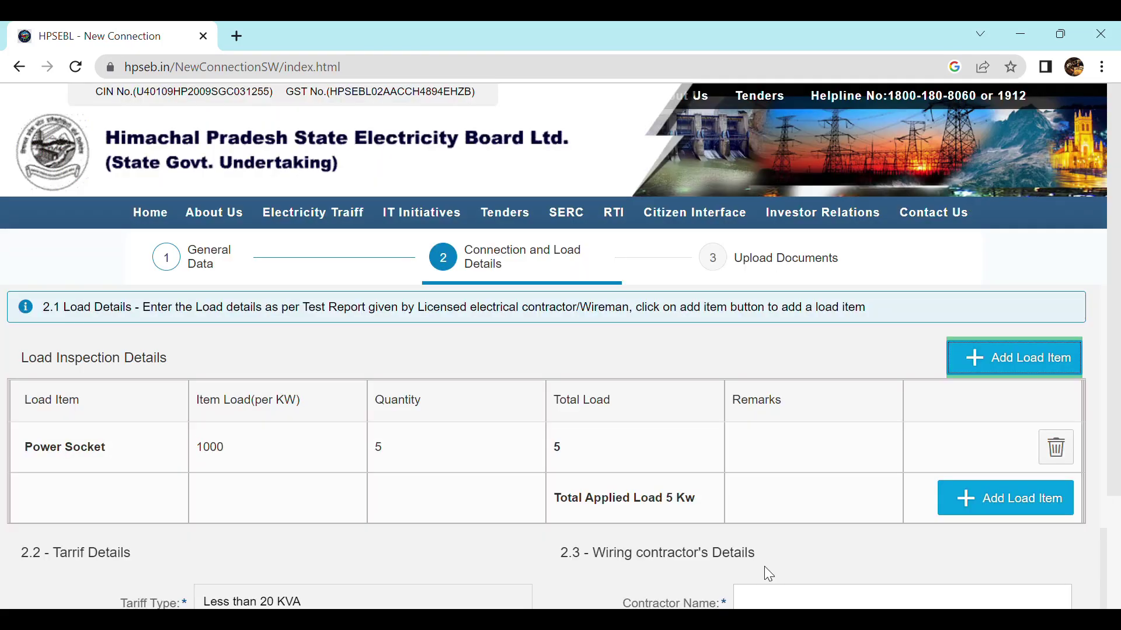
# - Add a second load item, Light point 60 Watt(s), with quantity 15 and save it
pyautogui.click(1007, 503)
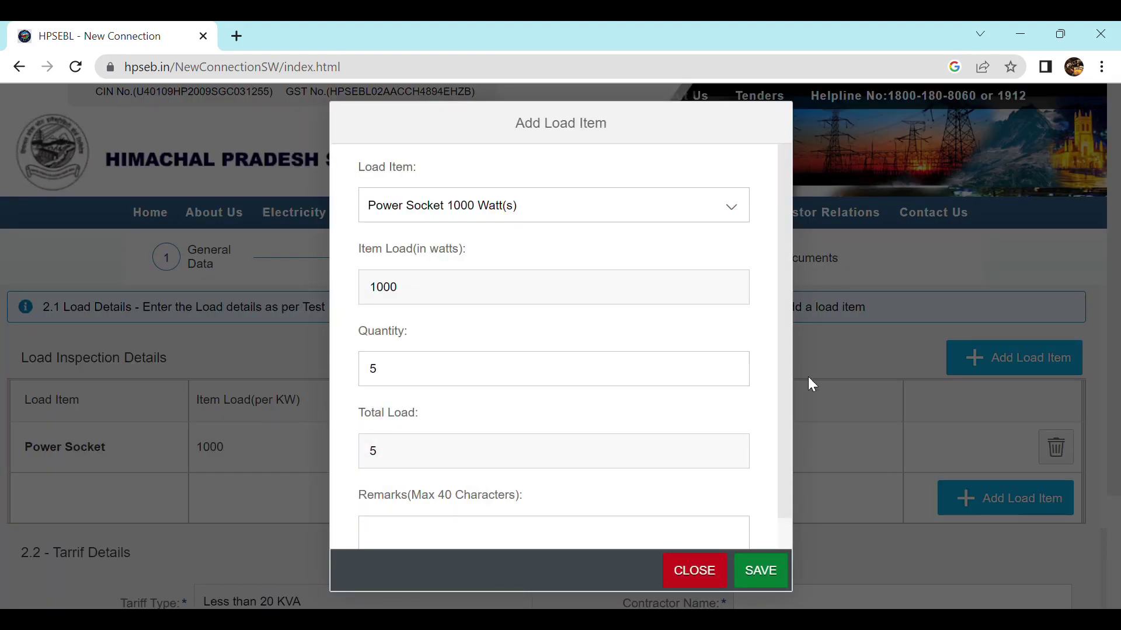
pyautogui.click(737, 209)
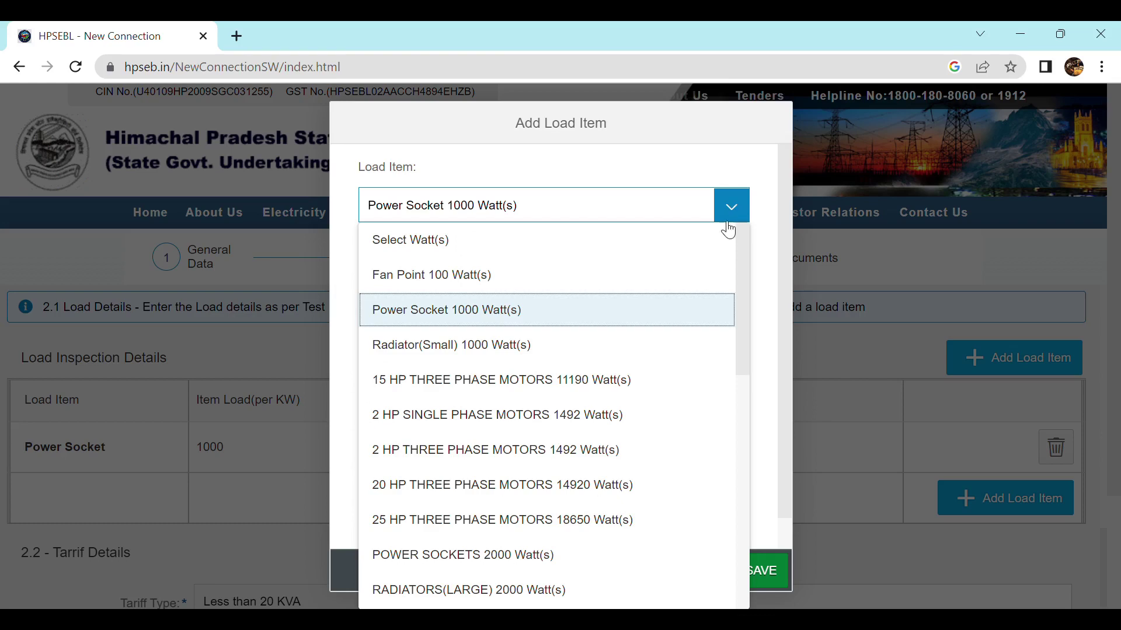
pyautogui.scroll(-5, 663, 400)
pyautogui.scroll(-3, 664, 403)
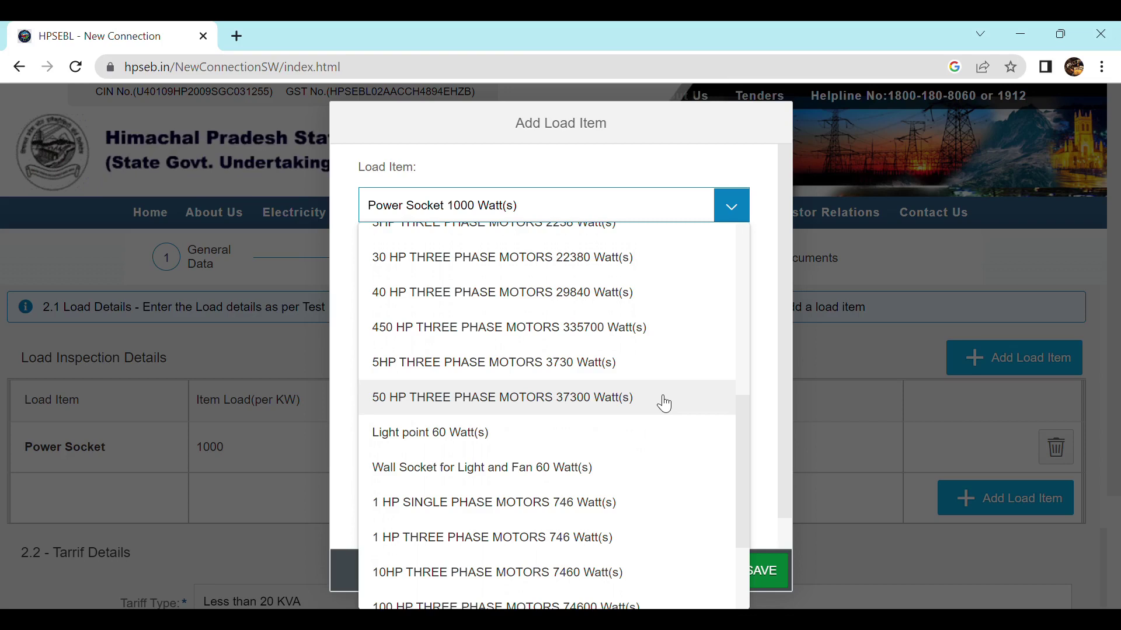
pyautogui.click(483, 436)
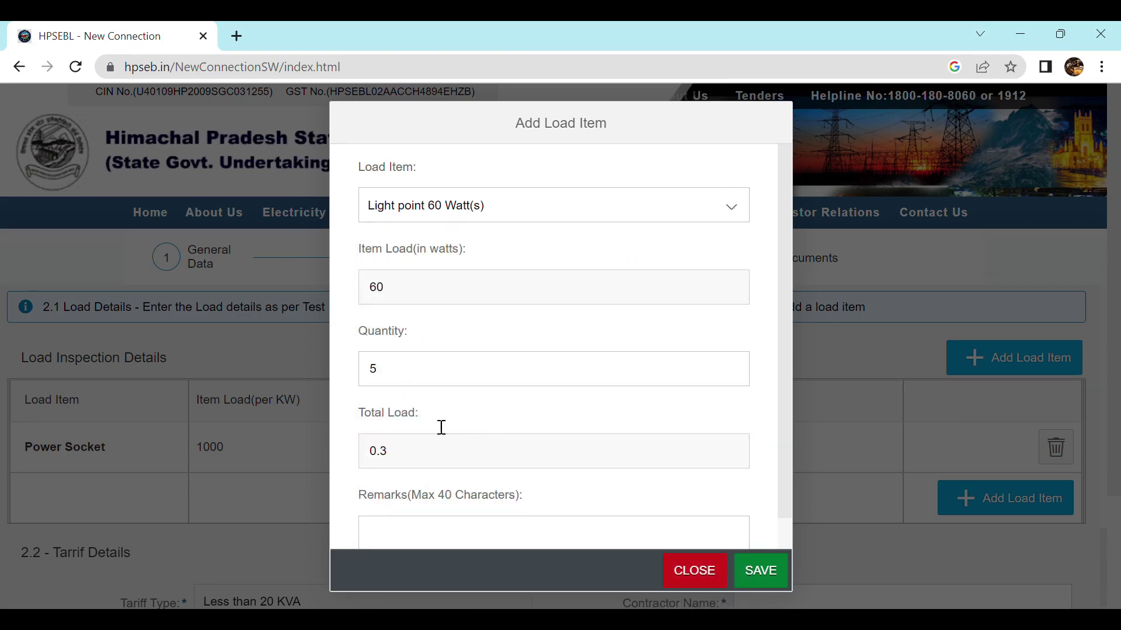
pyautogui.click(382, 381)
pyautogui.press('BackSpace')
pyautogui.write('15')
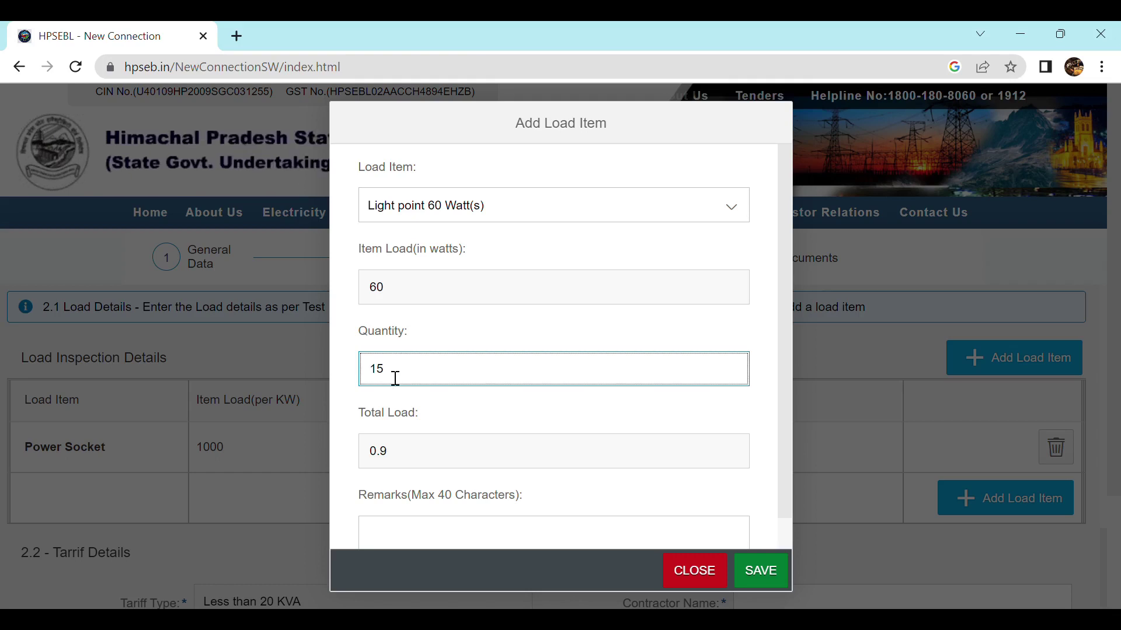
pyautogui.click(765, 575)
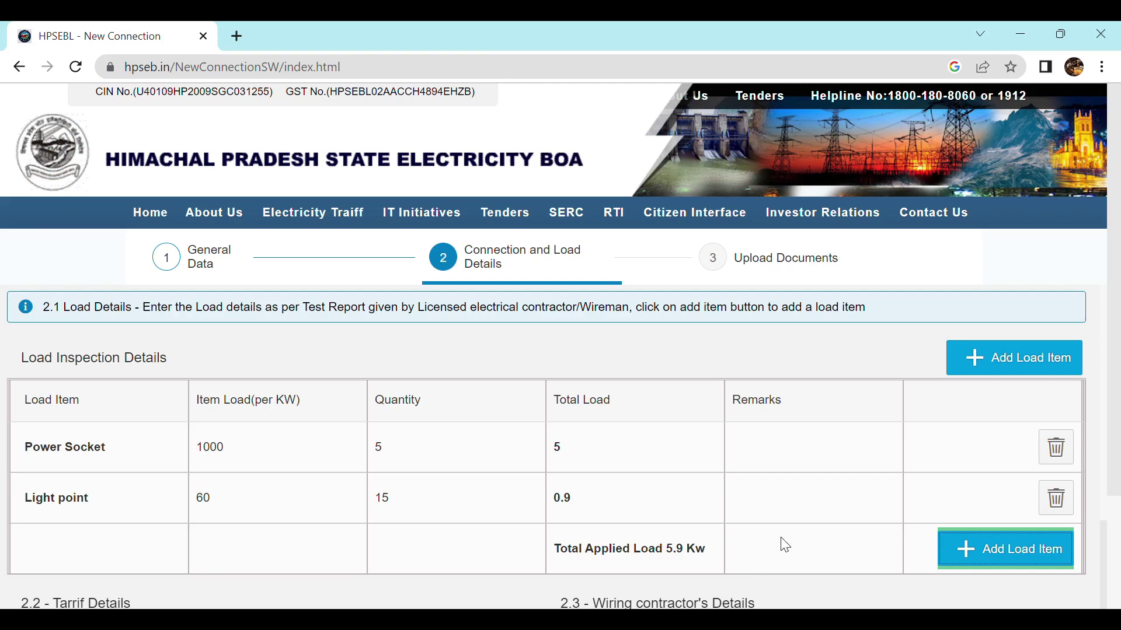
# - Add the load item Wall Socket for Light and Fan 60 Watt(s) with quantity 10 and save it
pyautogui.click(1025, 546)
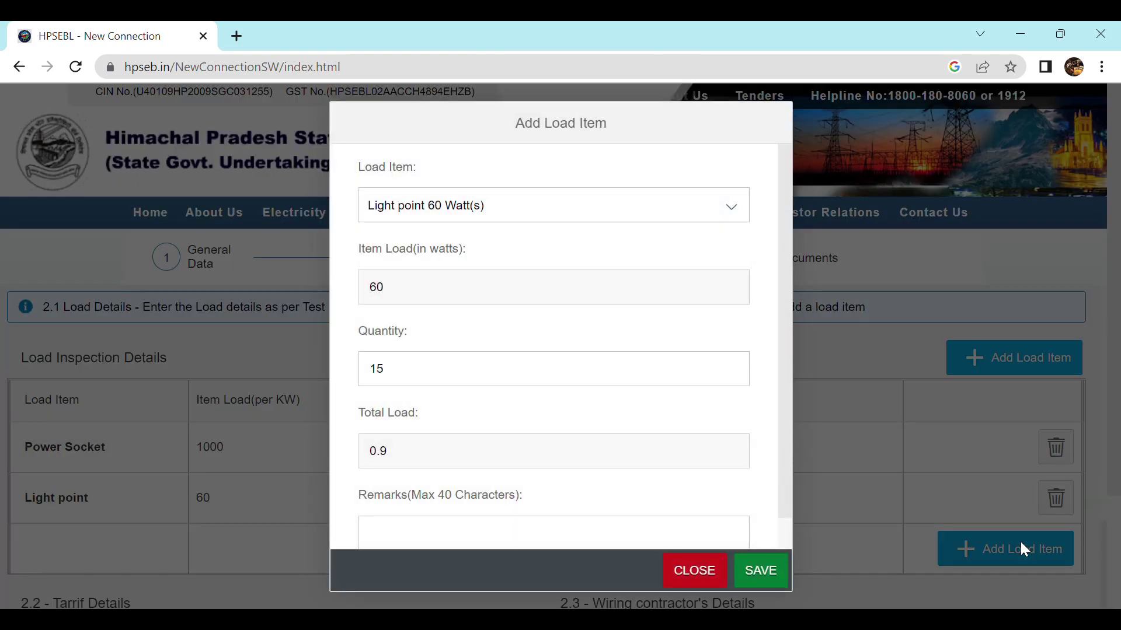
pyautogui.click(731, 208)
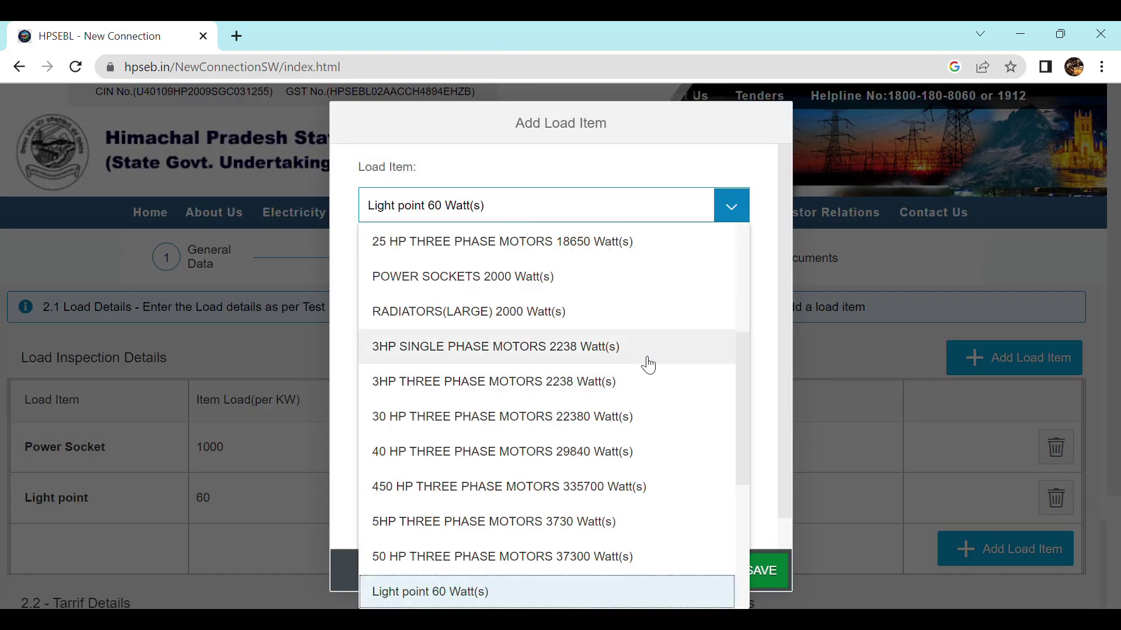
pyautogui.scroll(-3, 645, 376)
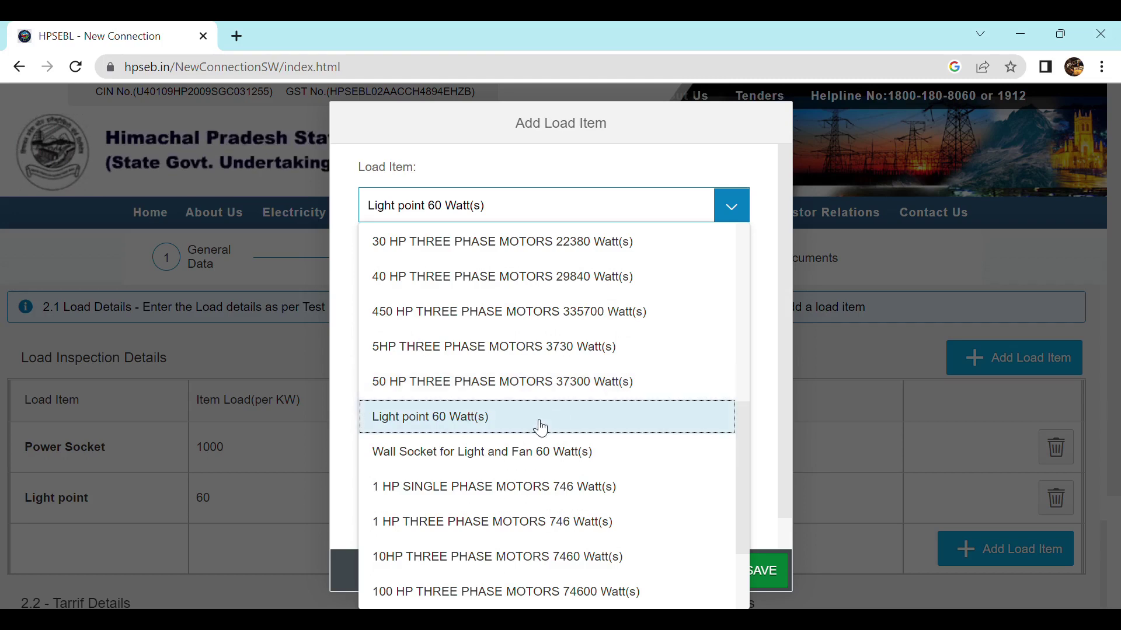
pyautogui.click(514, 457)
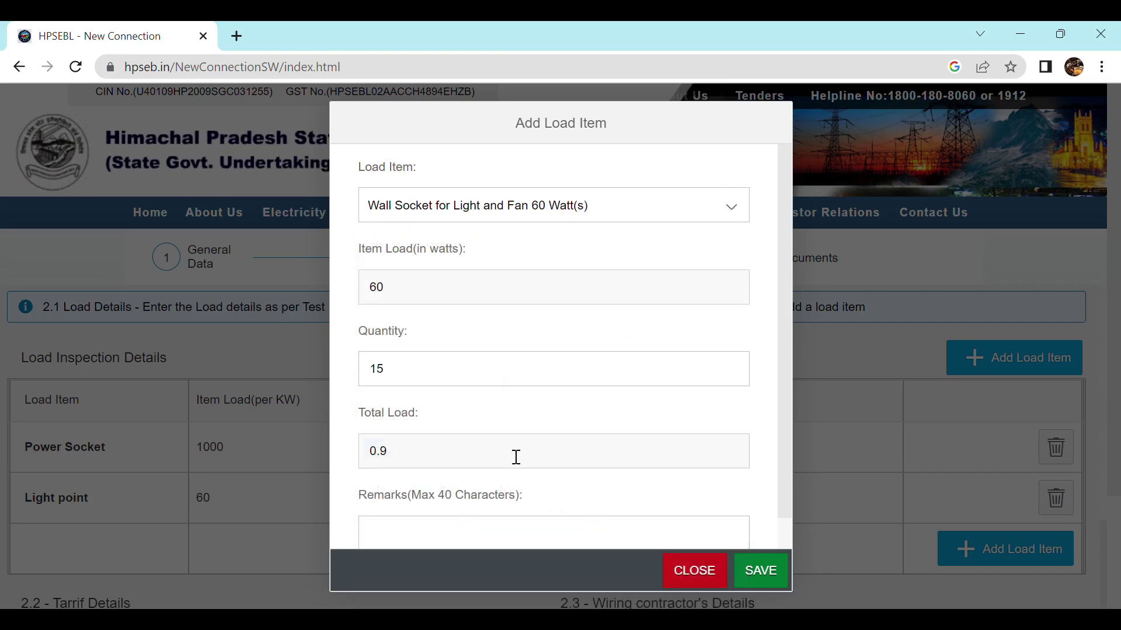
pyautogui.click(403, 386)
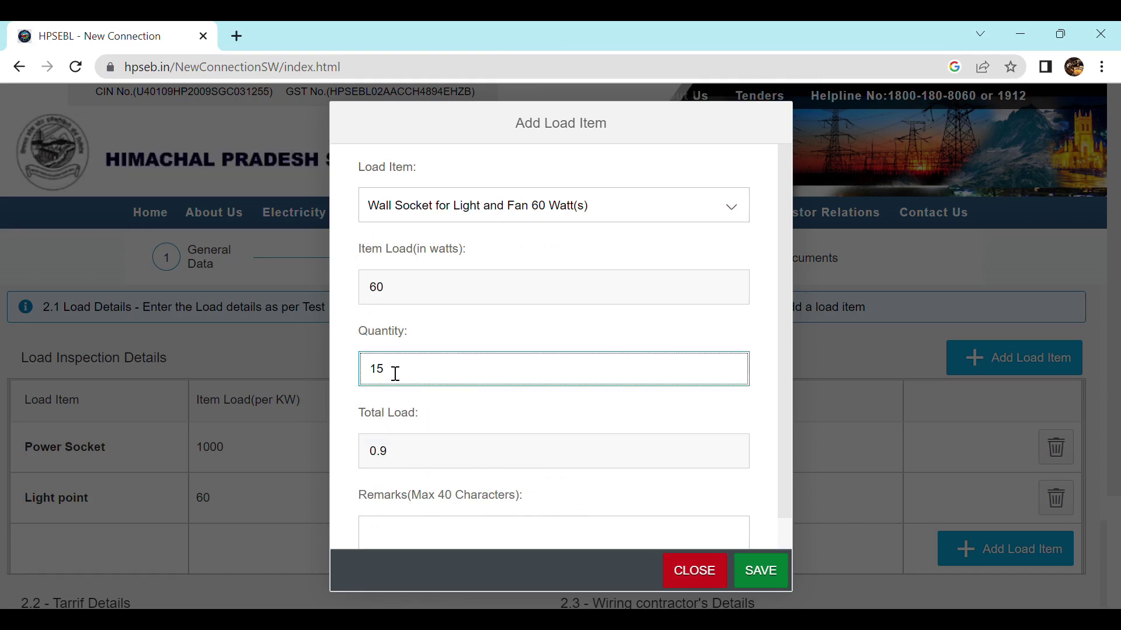
pyautogui.press('BackSpace')
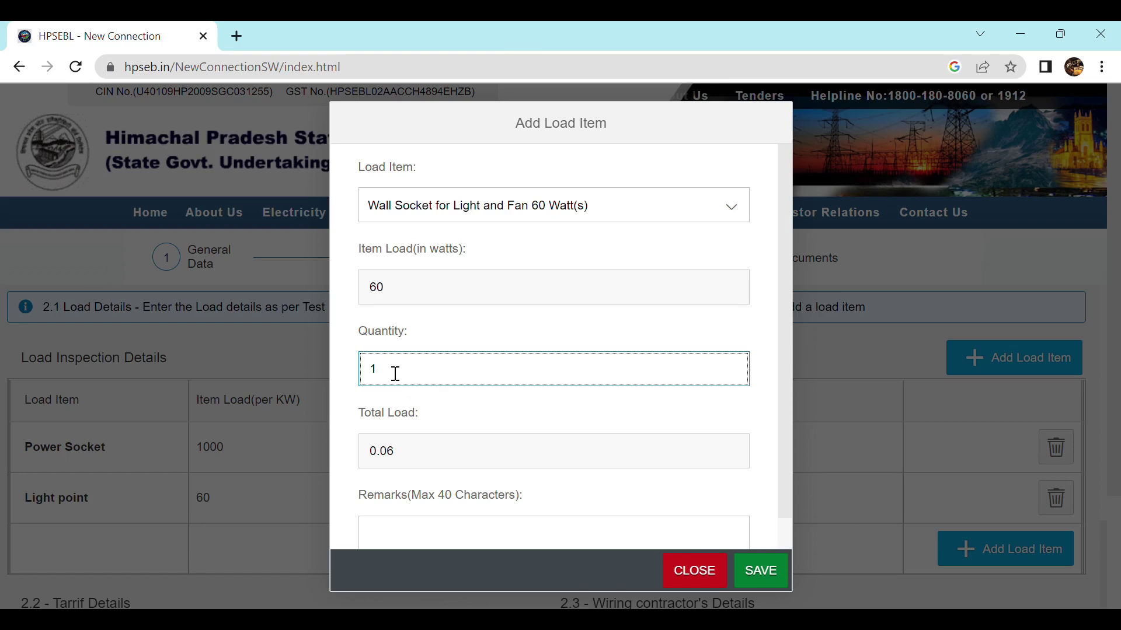
pyautogui.write('0')
pyautogui.click(758, 575)
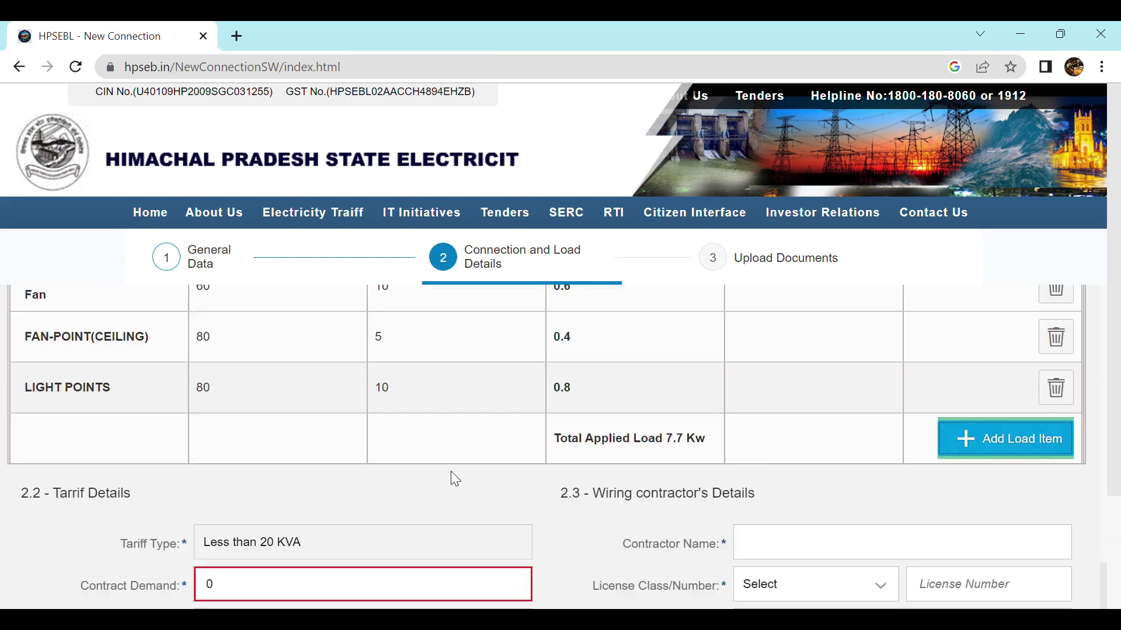
# - In the tariff details, set the contract demand to 8 and the preferred supply voltage to 0.23 KVA
pyautogui.scroll(-1, 455, 478)
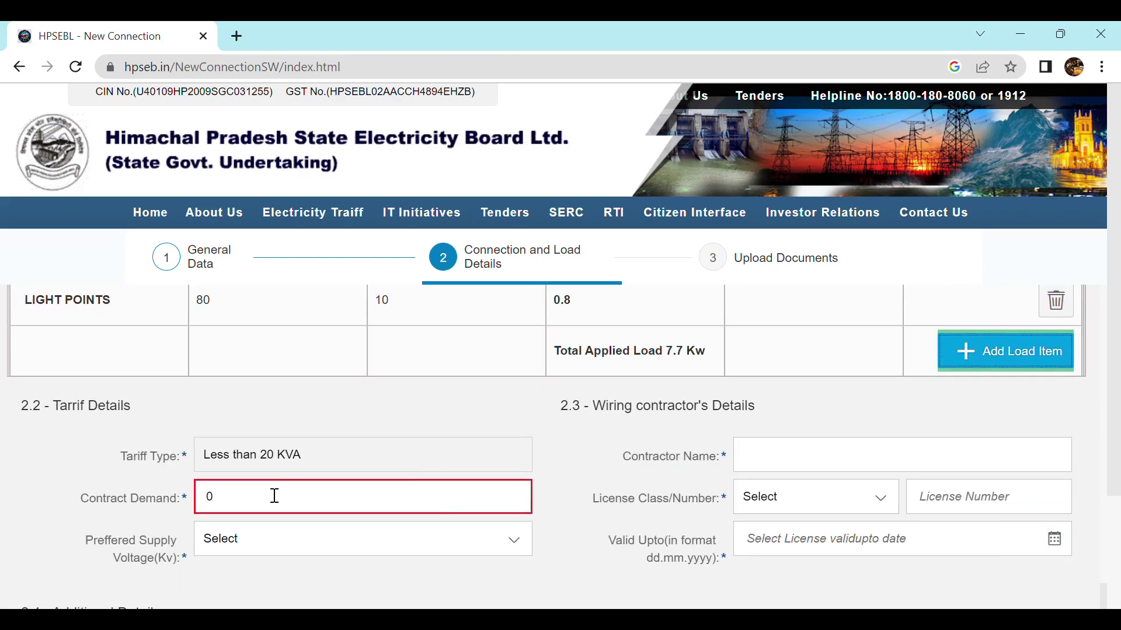
pyautogui.click(227, 511)
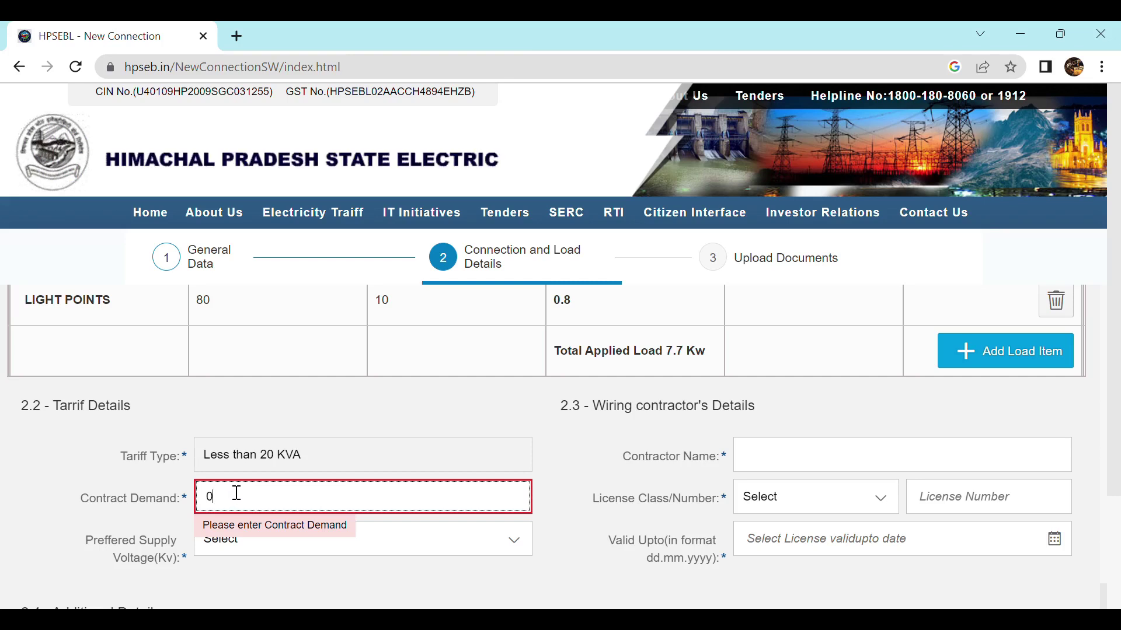
pyautogui.press('BackSpace')
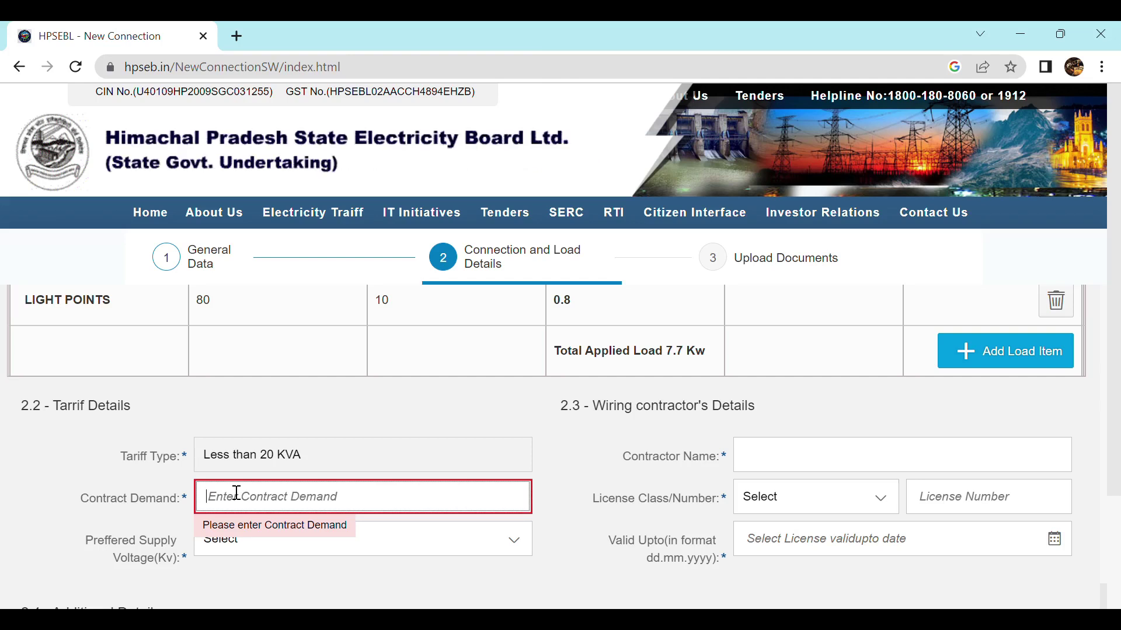
pyautogui.write('8')
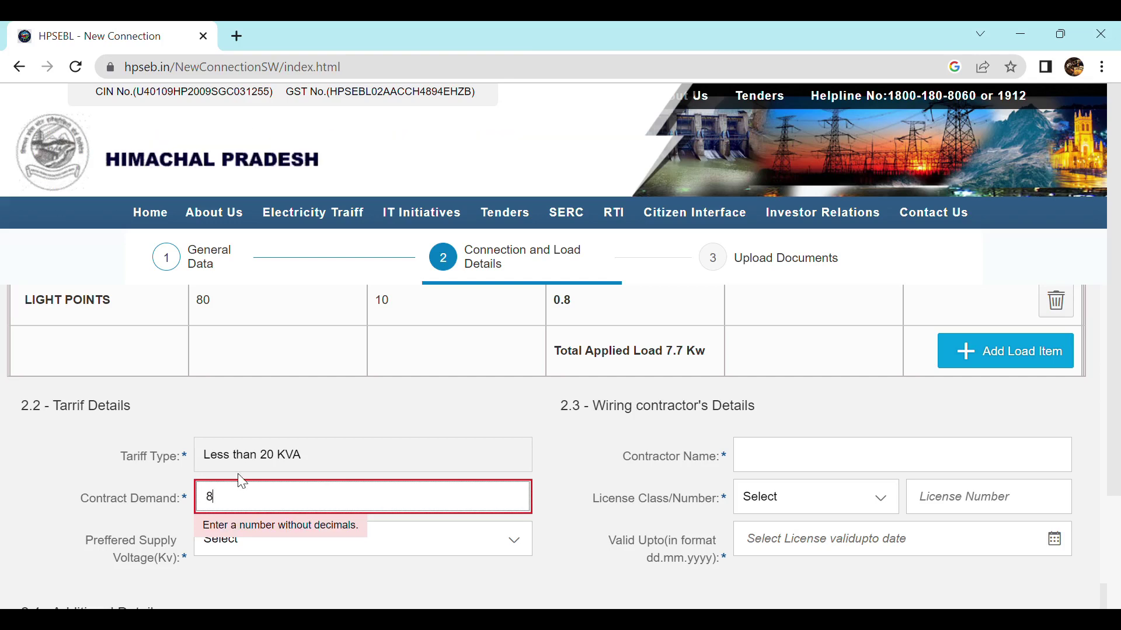
pyautogui.click(518, 540)
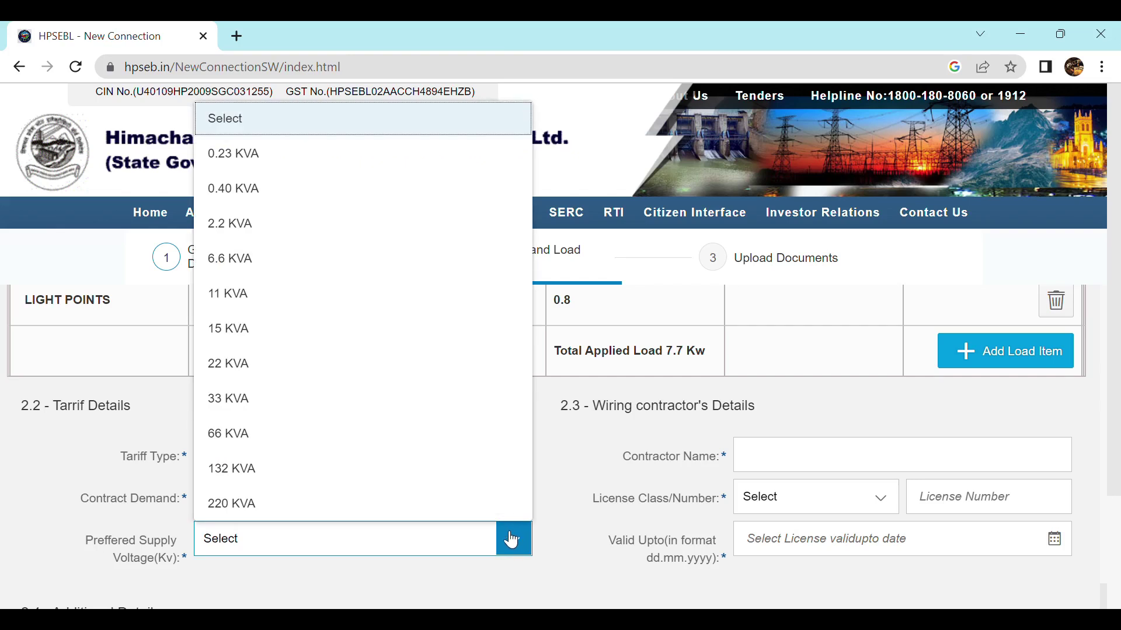
pyautogui.click(267, 152)
# - Fill in the wiring contractor's name, license class A, license number and license validity date
pyautogui.click(828, 458)
pyautogui.click(817, 460)
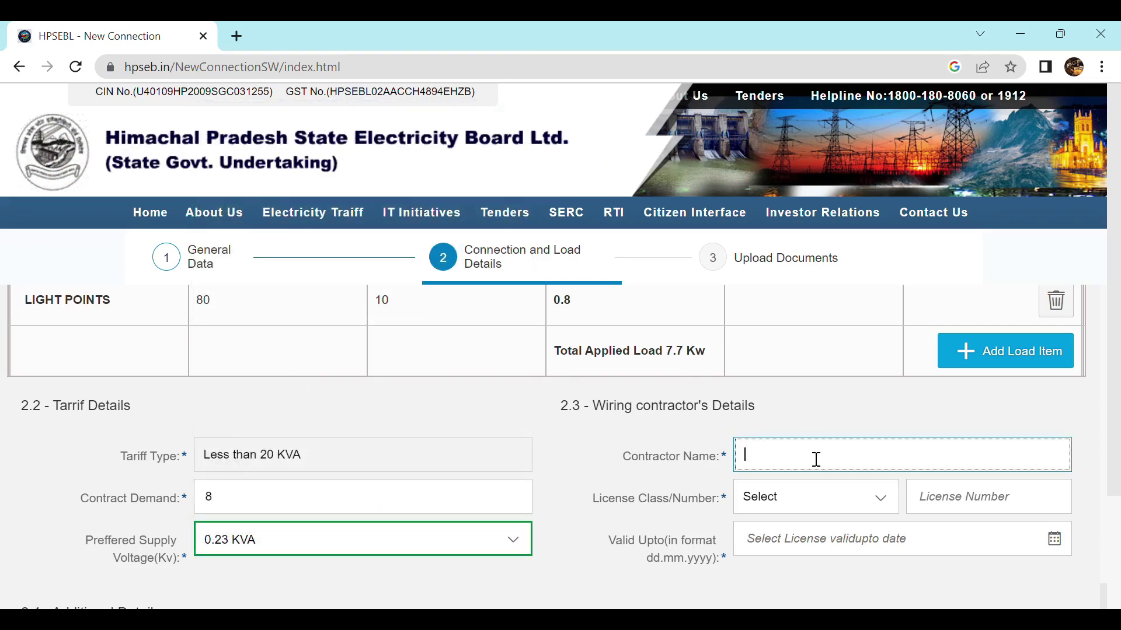
pyautogui.click(880, 499)
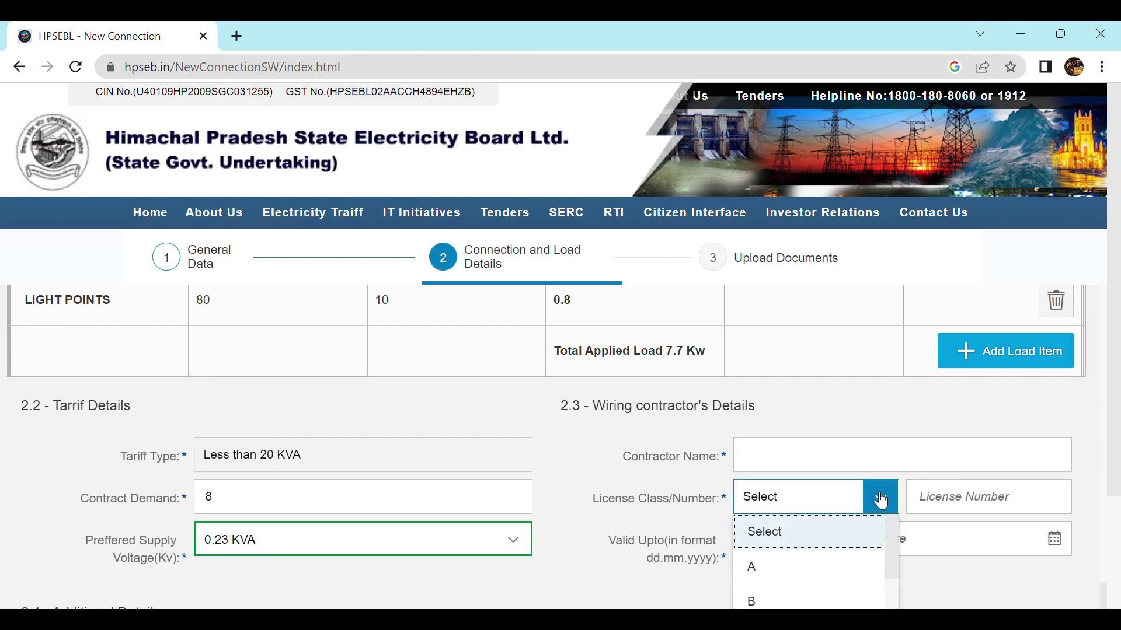
pyautogui.scroll(-1, 815, 530)
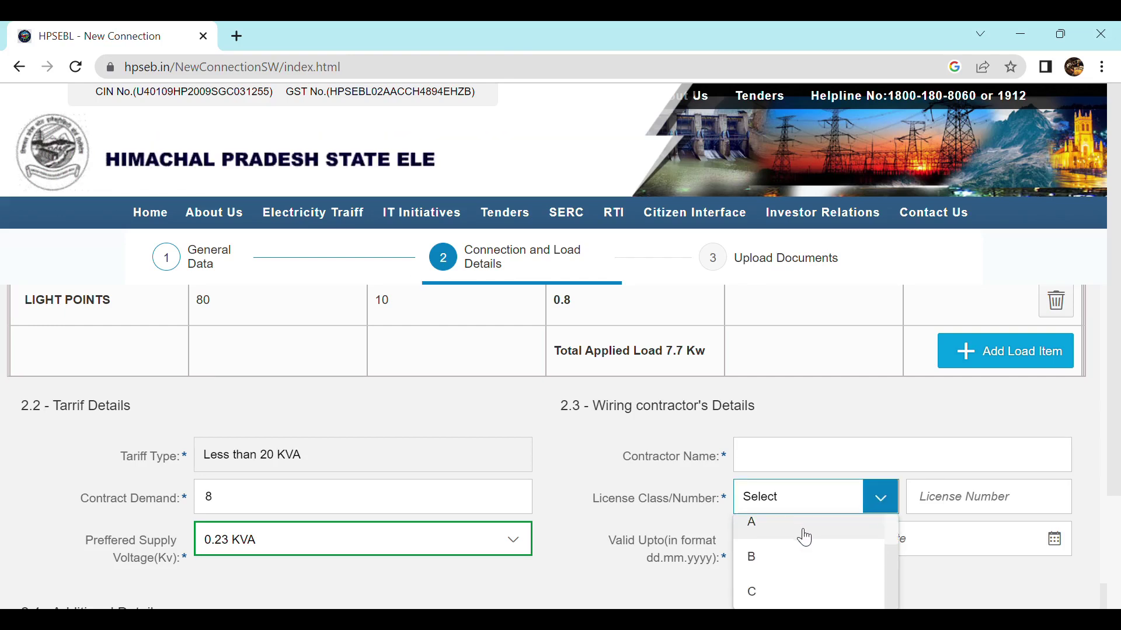
pyautogui.click(770, 524)
pyautogui.click(966, 498)
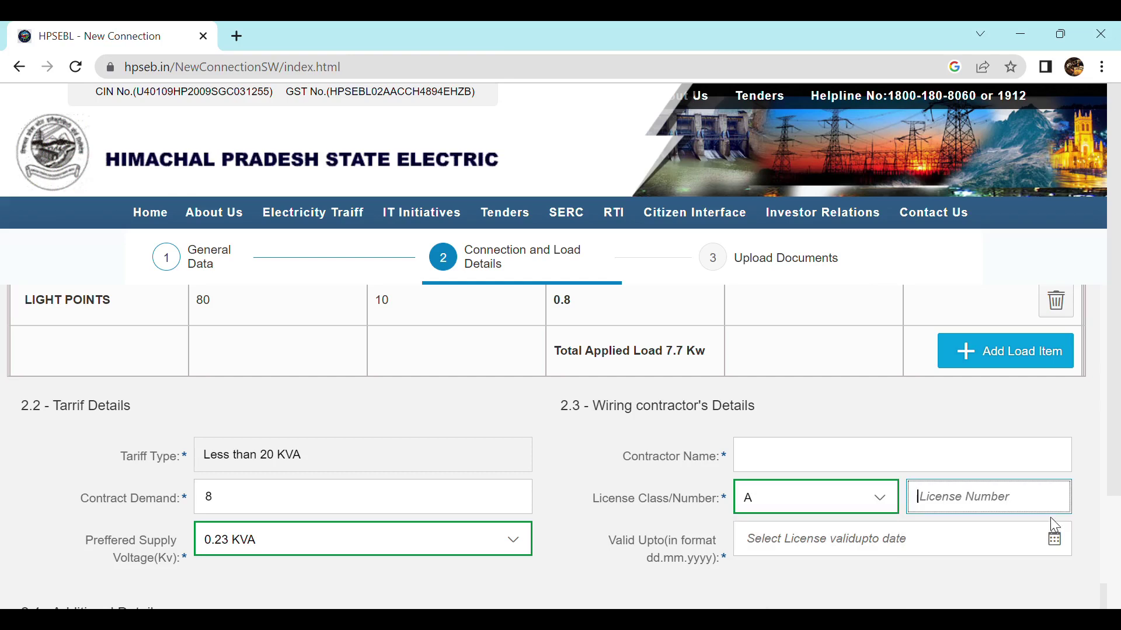
pyautogui.click(1057, 540)
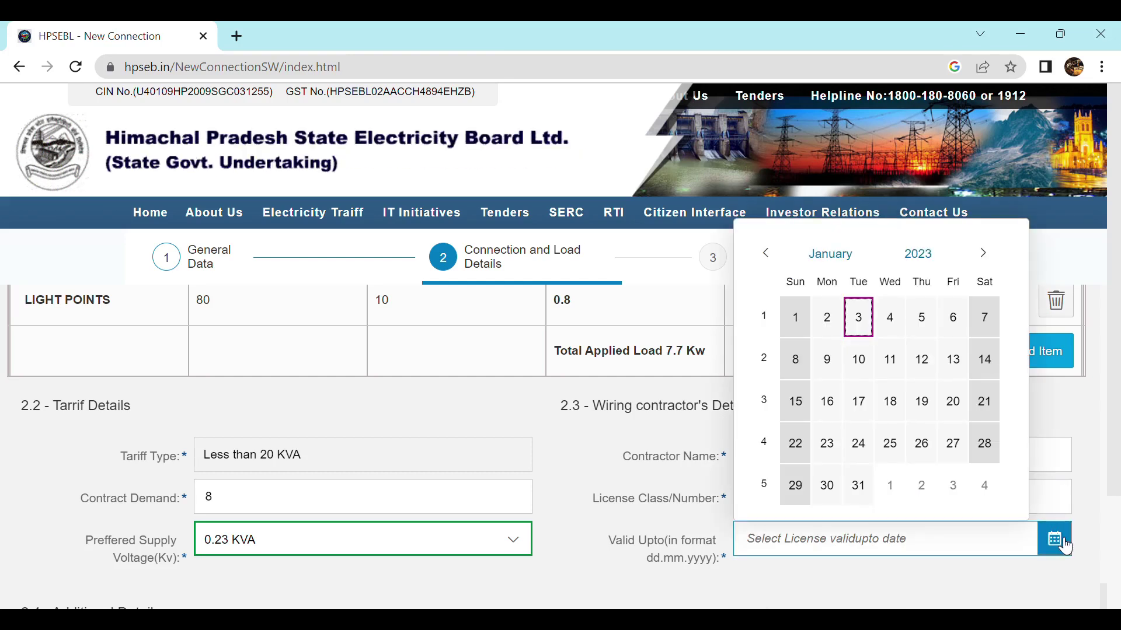
# - Enter the approximate date the connection is required, set the number of shifts to 1 and proceed to Upload Documents
pyautogui.scroll(-3, 514, 455)
pyautogui.click(514, 455)
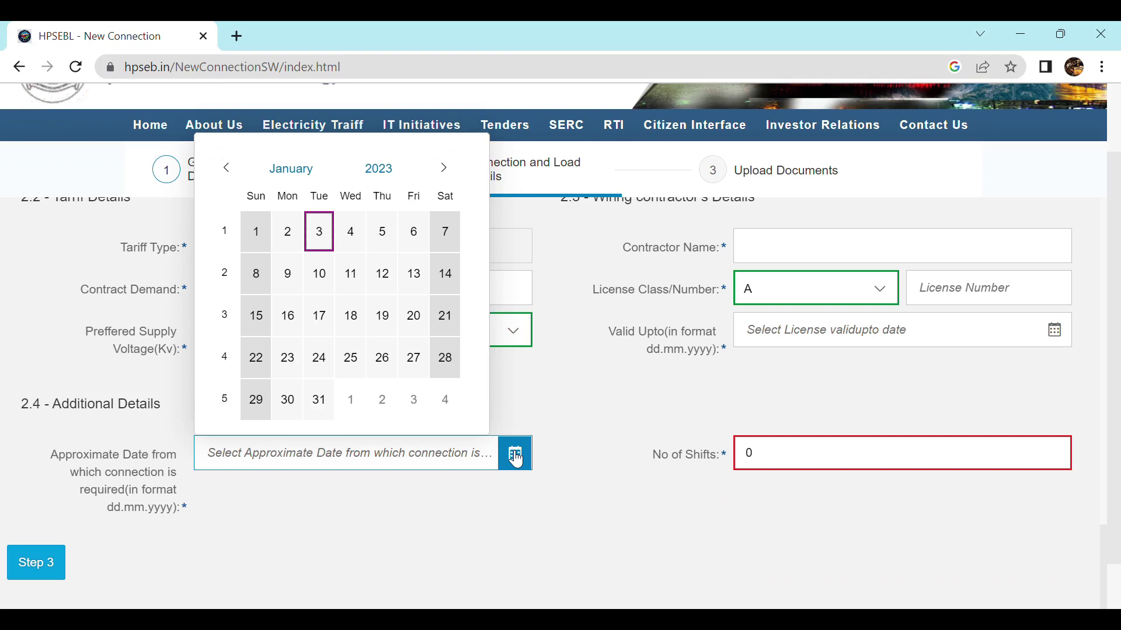
pyautogui.click(770, 458)
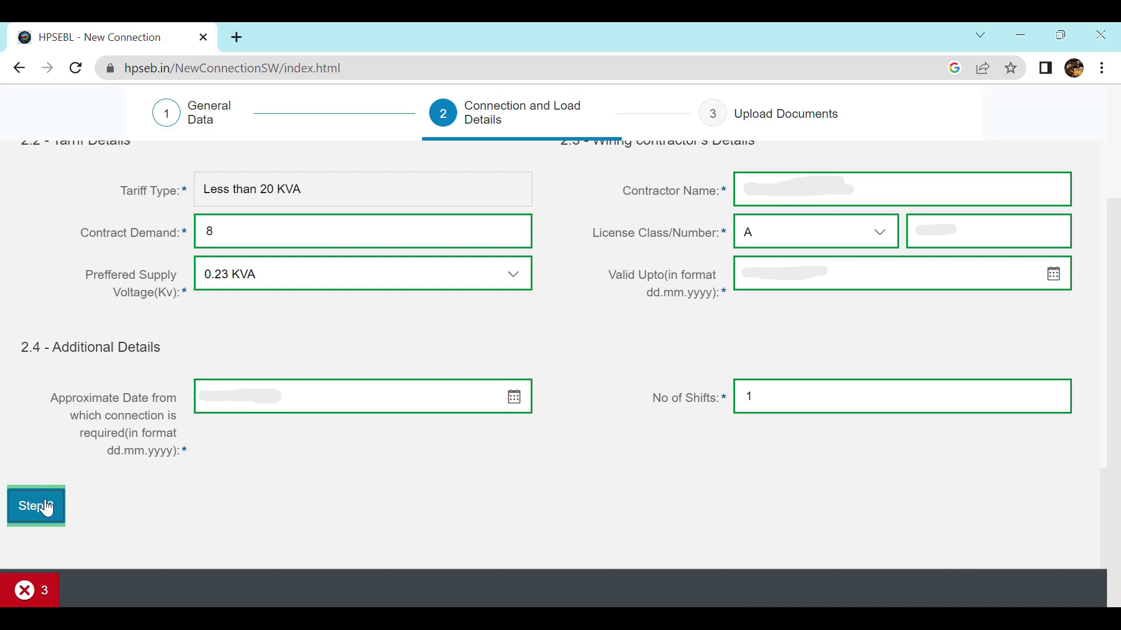
pyautogui.click(36, 506)
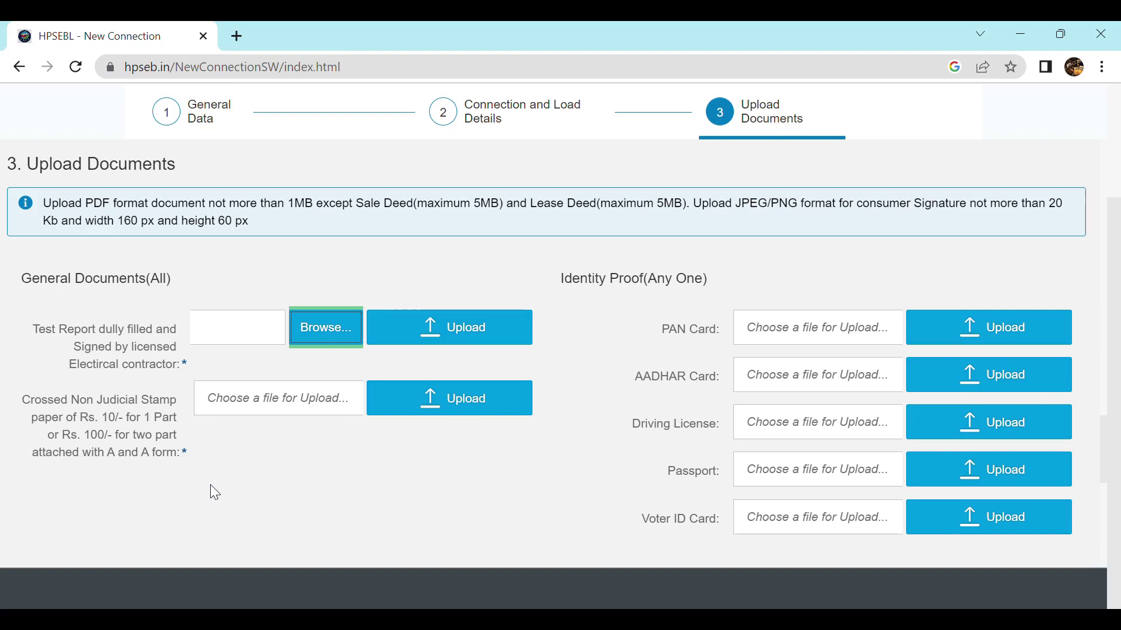
# - Review the file format and size rules and the upload sections for general documents, identity proof, ownership proof, charges and consumer signature
pyautogui.moveTo(87, 204); pyautogui.dragTo(335, 220)
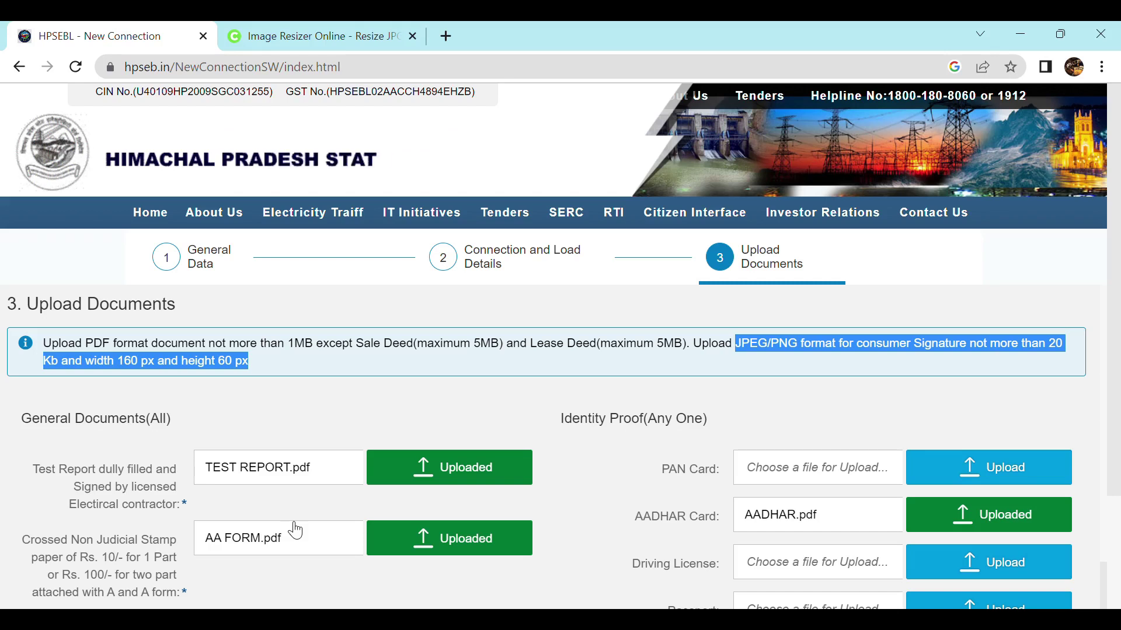
pyautogui.scroll(-2, 845, 486)
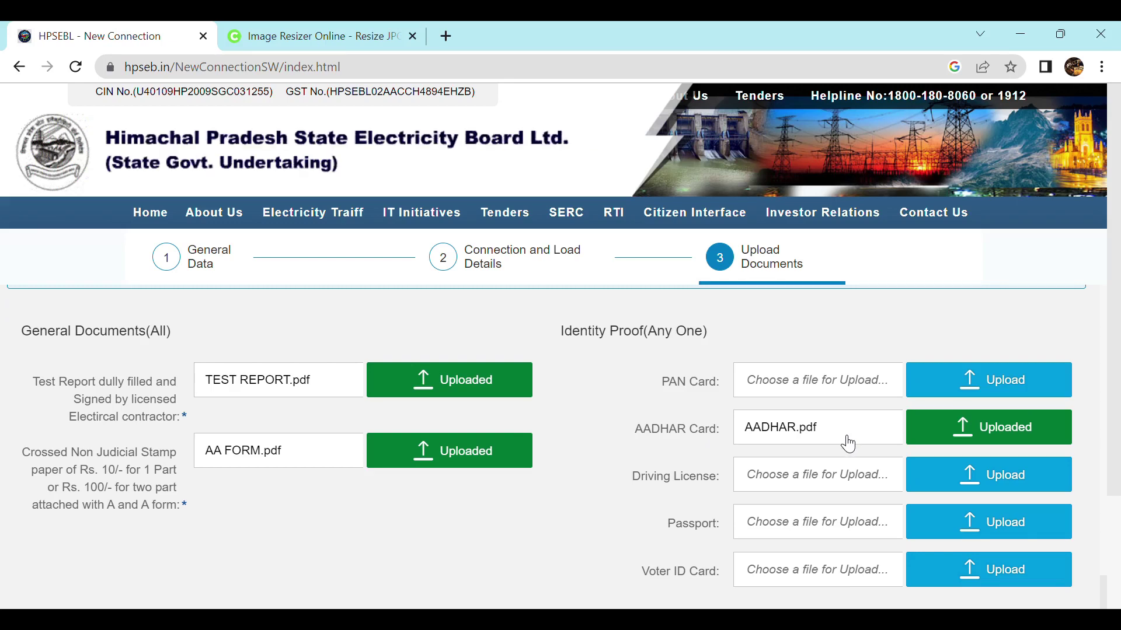
pyautogui.scroll(-3, 842, 445)
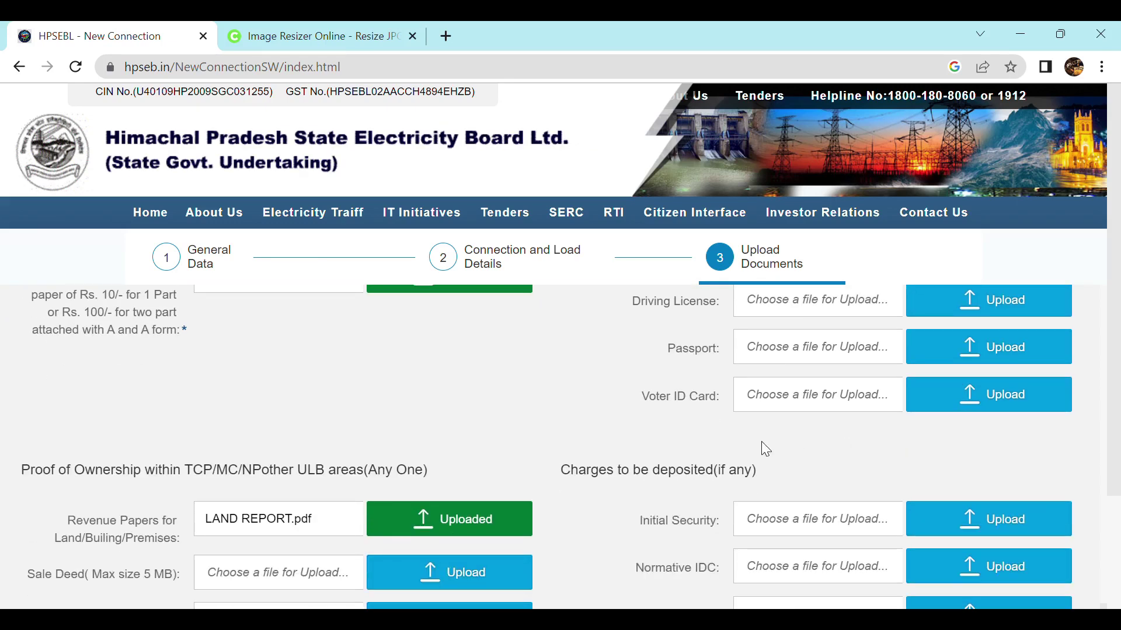
pyautogui.scroll(-2, 764, 448)
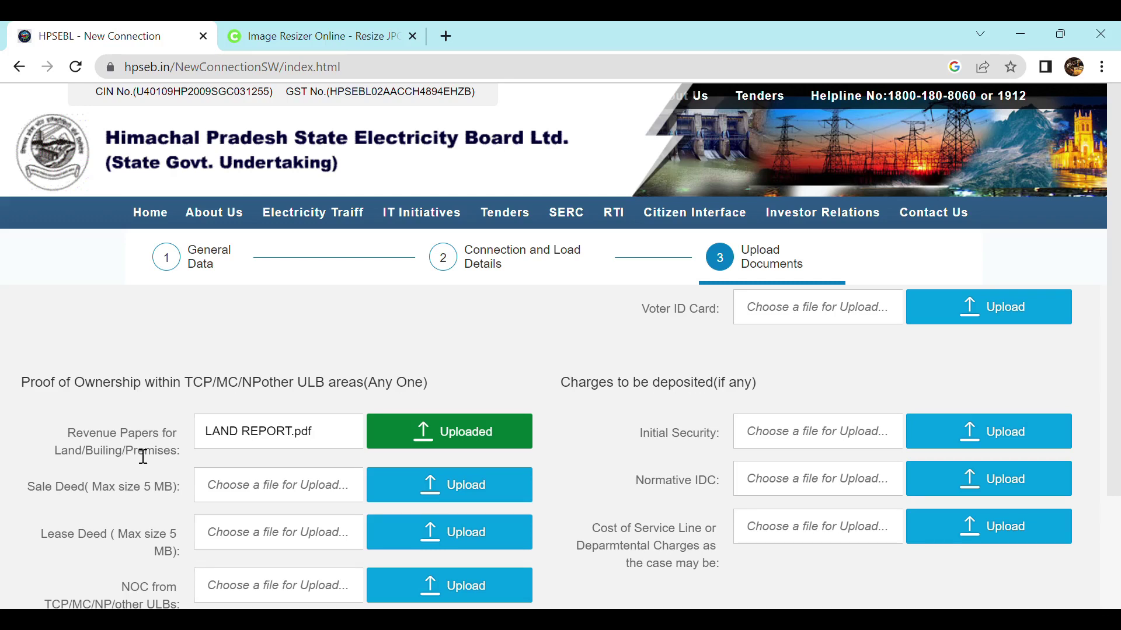
pyautogui.scroll(-1, 187, 451)
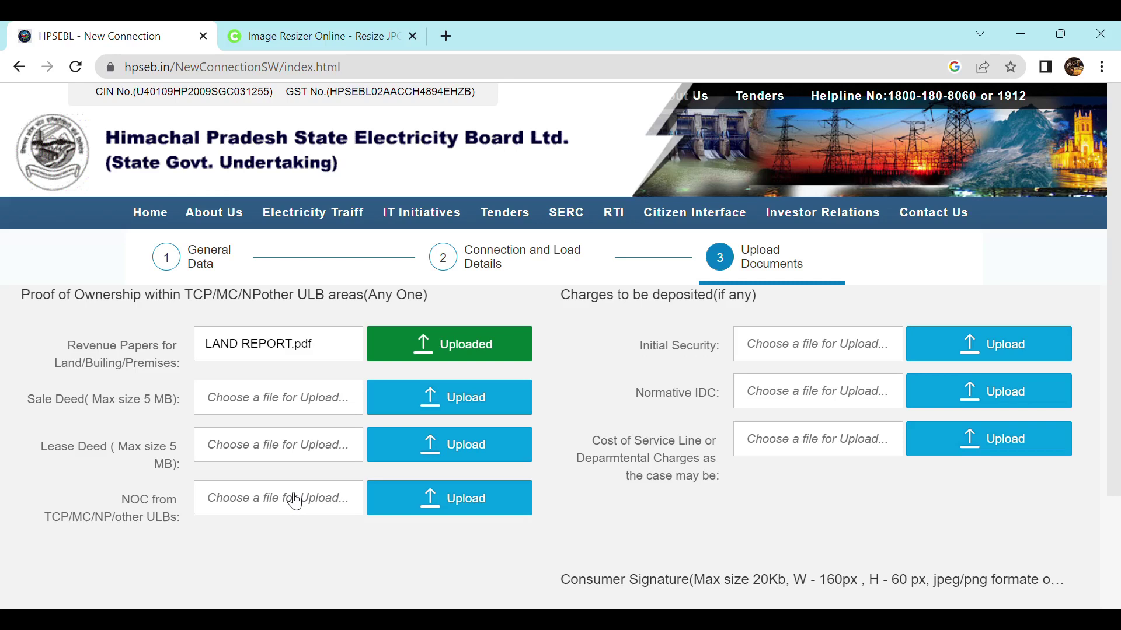
pyautogui.scroll(2, 882, 433)
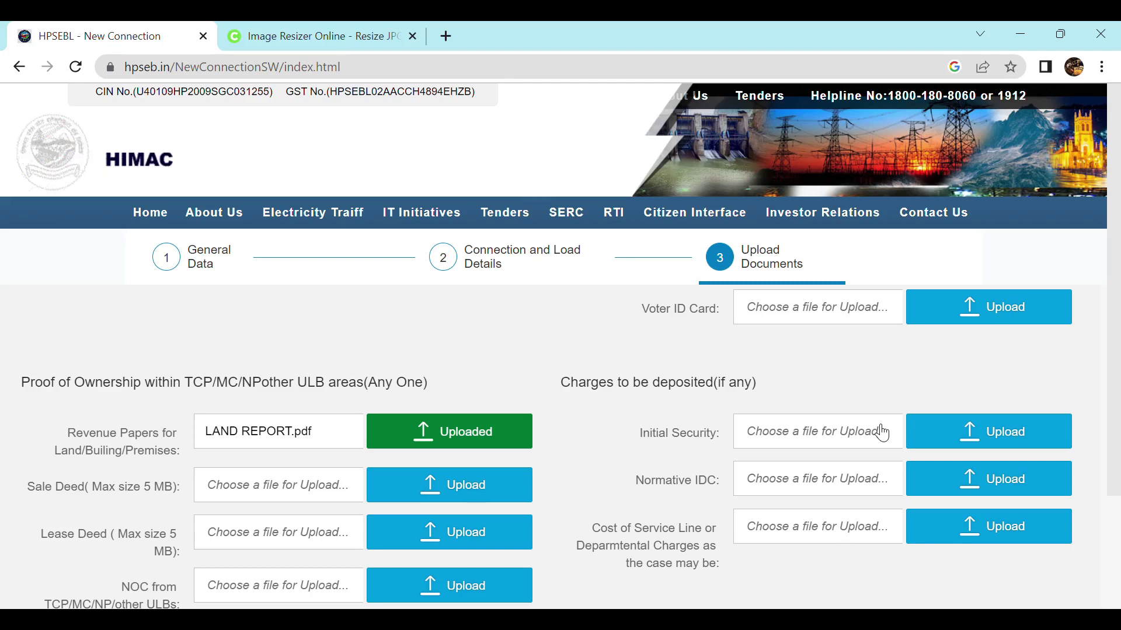
pyautogui.scroll(-1, 882, 433)
pyautogui.scroll(-1, 882, 433)
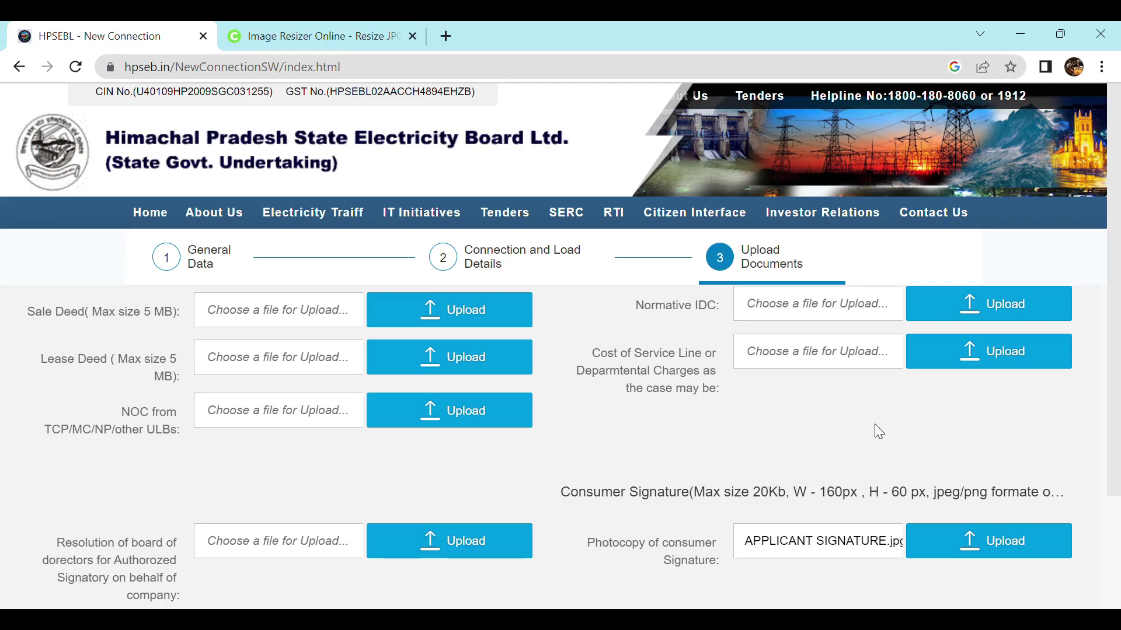
pyautogui.scroll(-1, 462, 453)
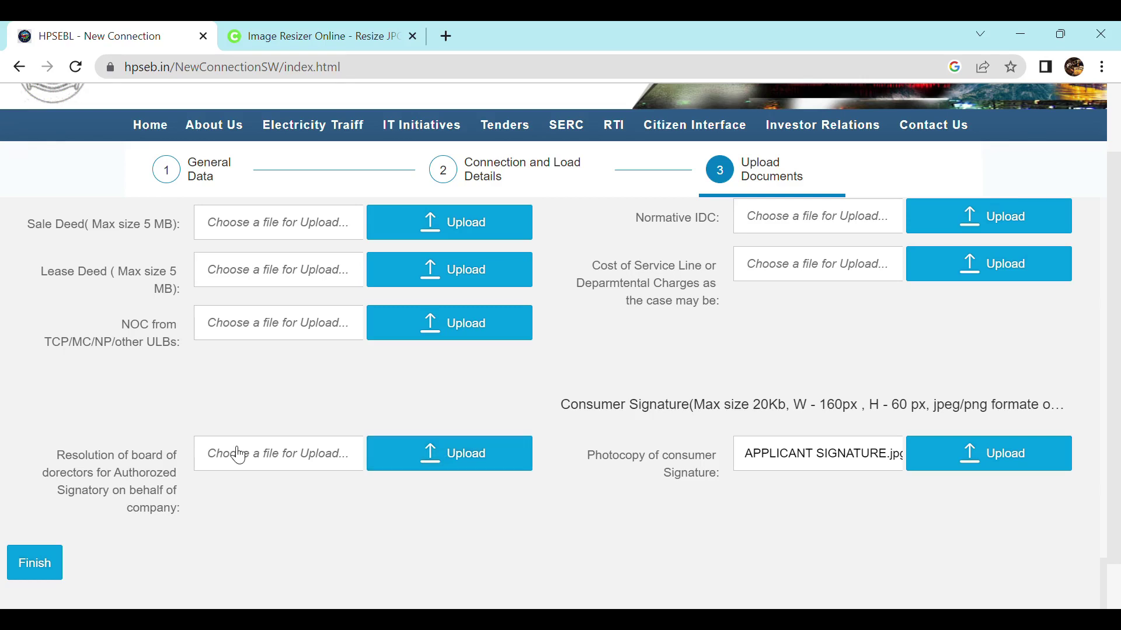
# - Check the consumer signature's size and format requirements and submit the completed connection application
pyautogui.moveTo(563, 409); pyautogui.dragTo(1049, 416)
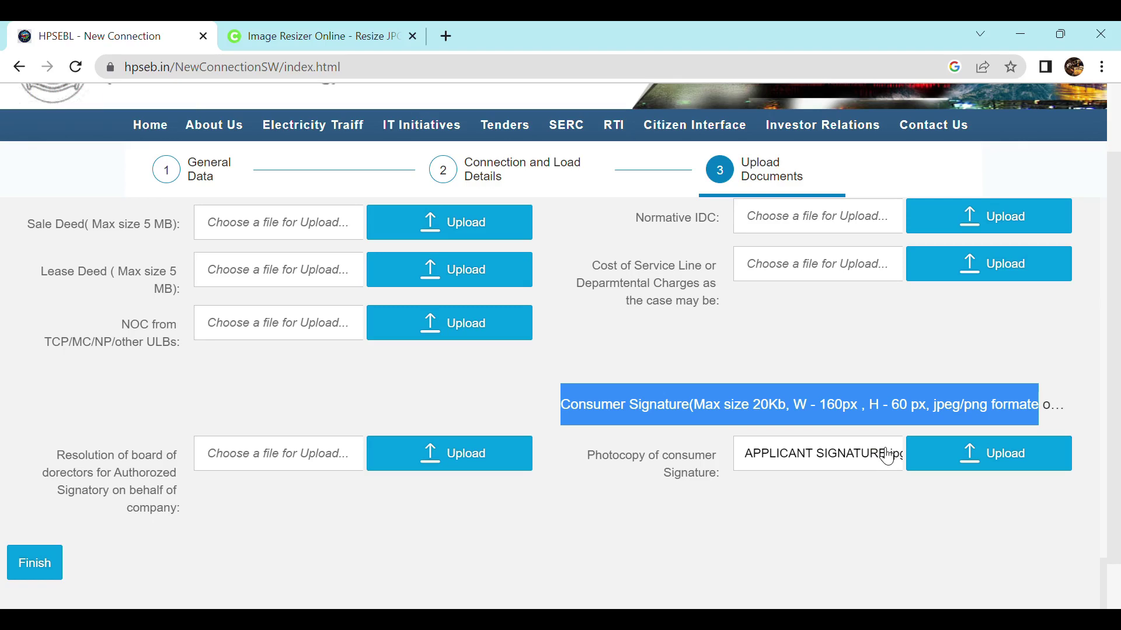
pyautogui.click(34, 558)
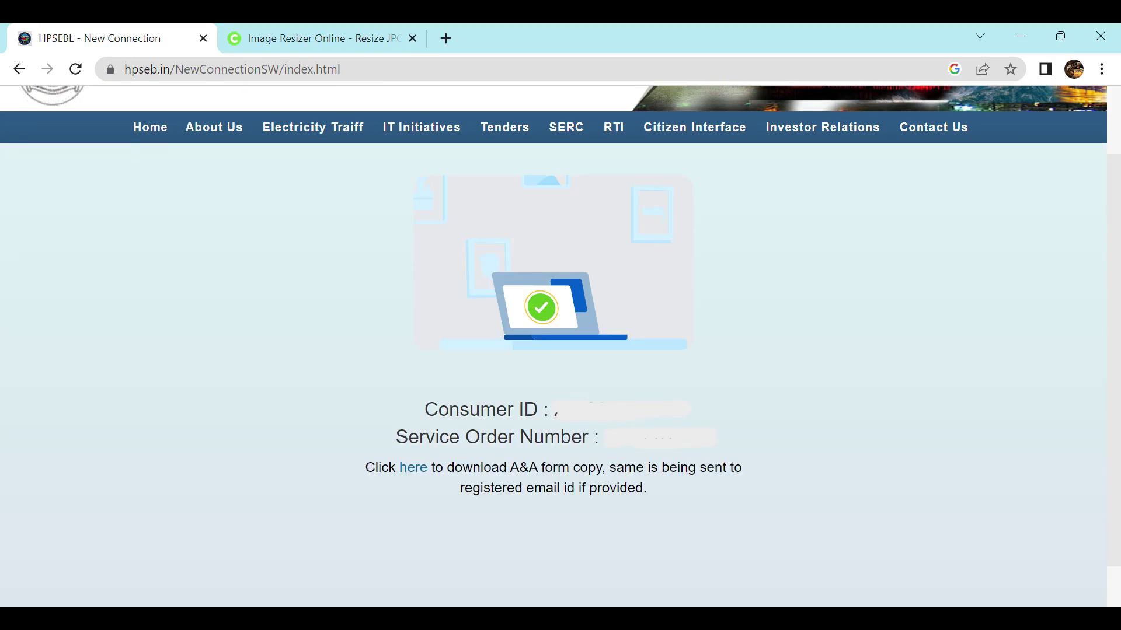